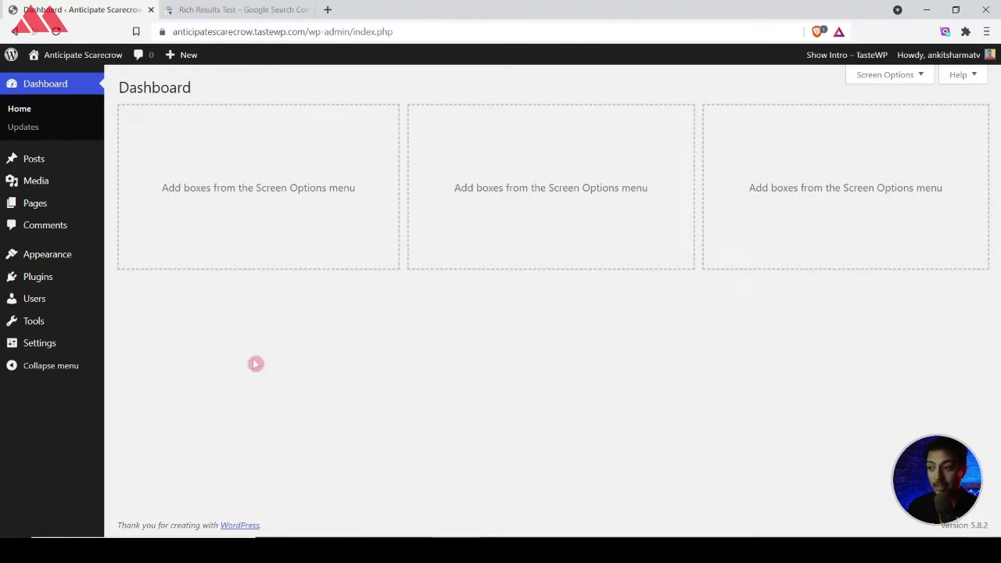
- Copy the 'Magnam adipisci ipsa fugit ipsum' post's link from Posts and move to the Rich Results Test
left_click(28, 159)
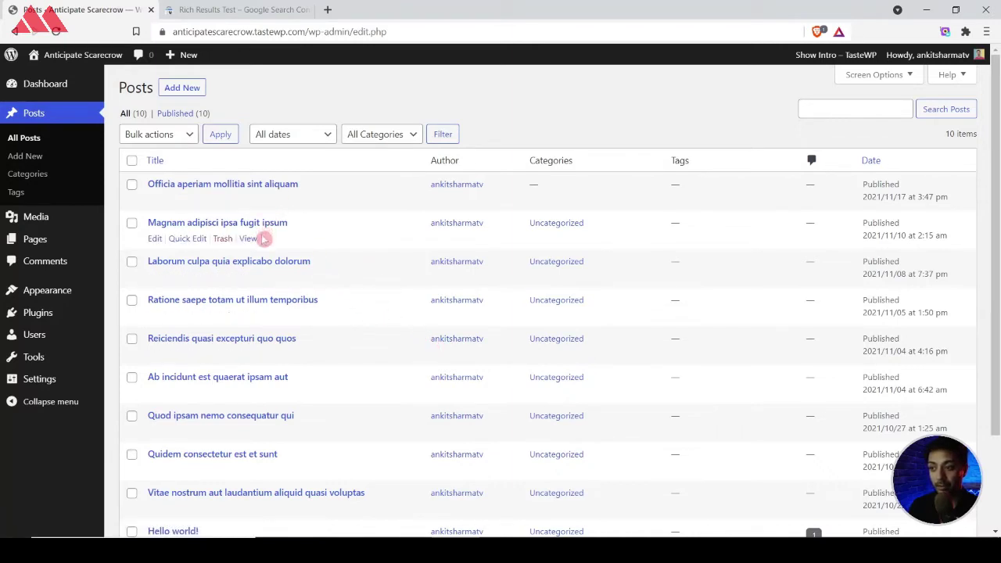
right_click(253, 241)
left_click(308, 330)
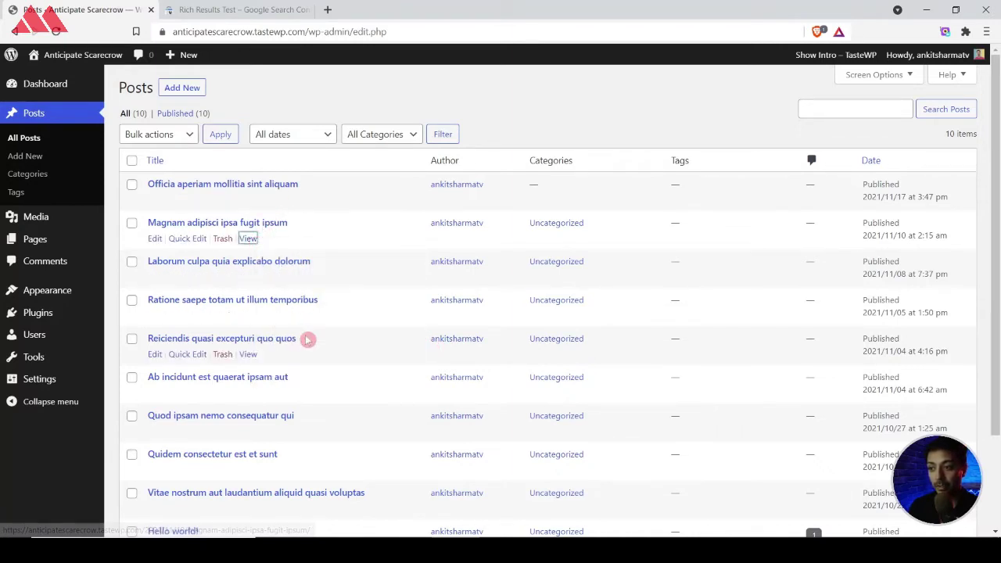
key("ctrl+Tab")
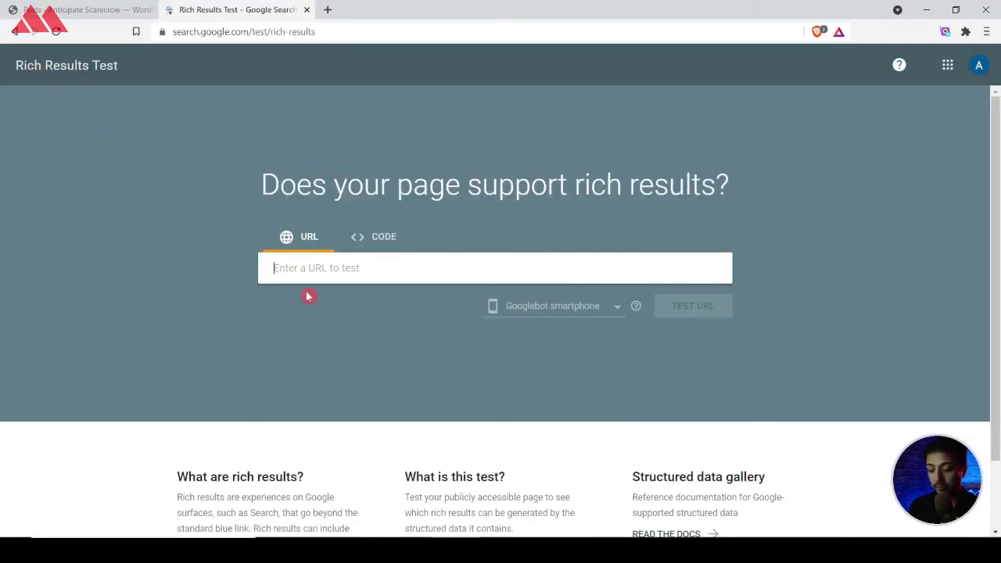
- Test the pasted Magnam post URL in Rich Results Test, which reports no items detected
key("ctrl+v")
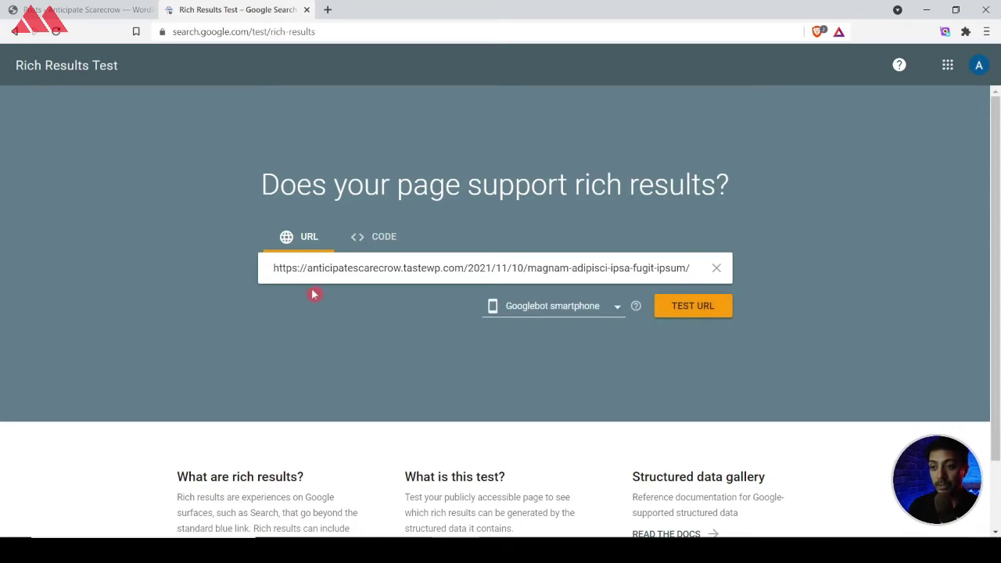
left_click(682, 310)
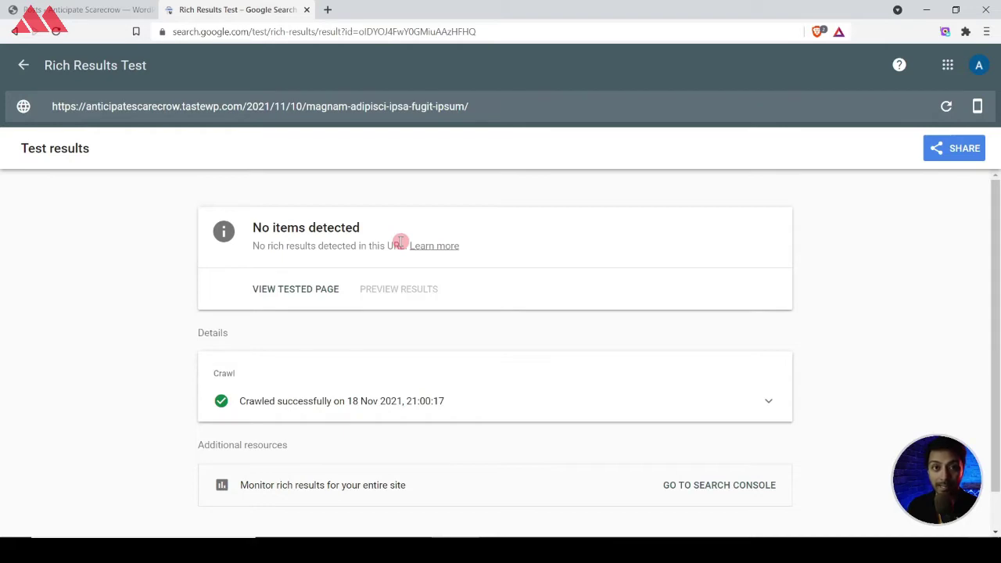
scroll(345, 255, "down", 1)
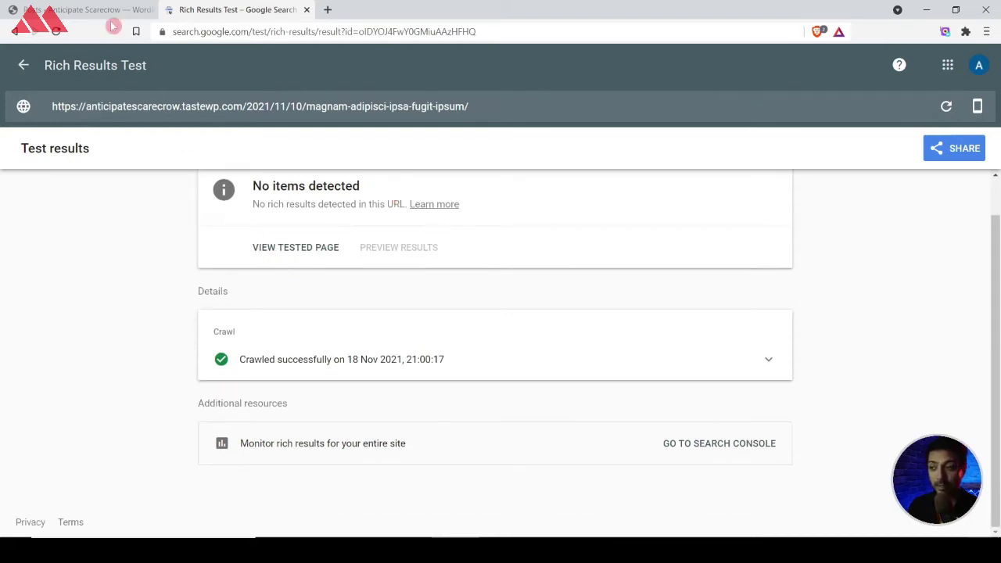
- Search plugins for 'schema', then install and activate Schema & Structured Data for WP & AMP
left_click(84, 8)
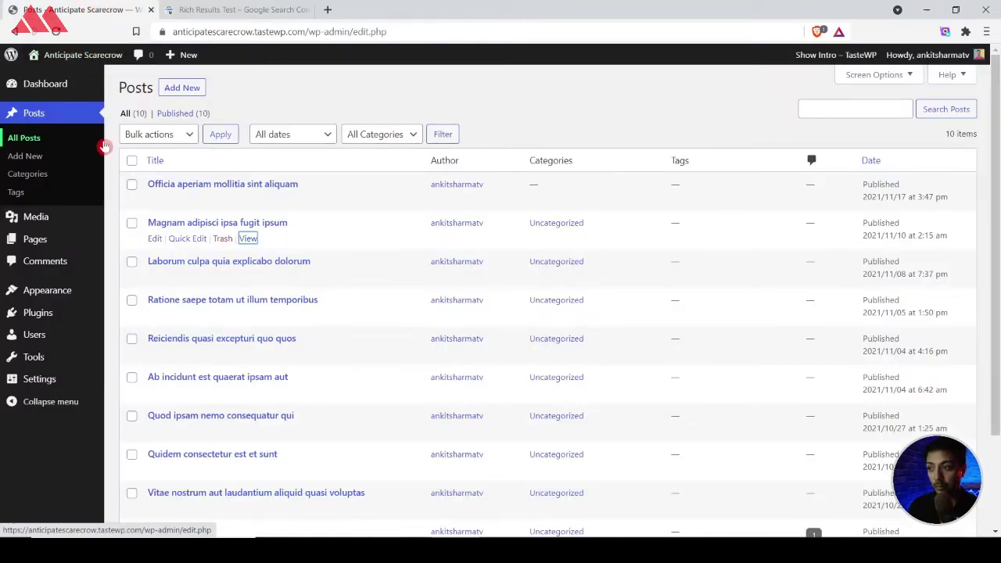
mouse_move(37, 320)
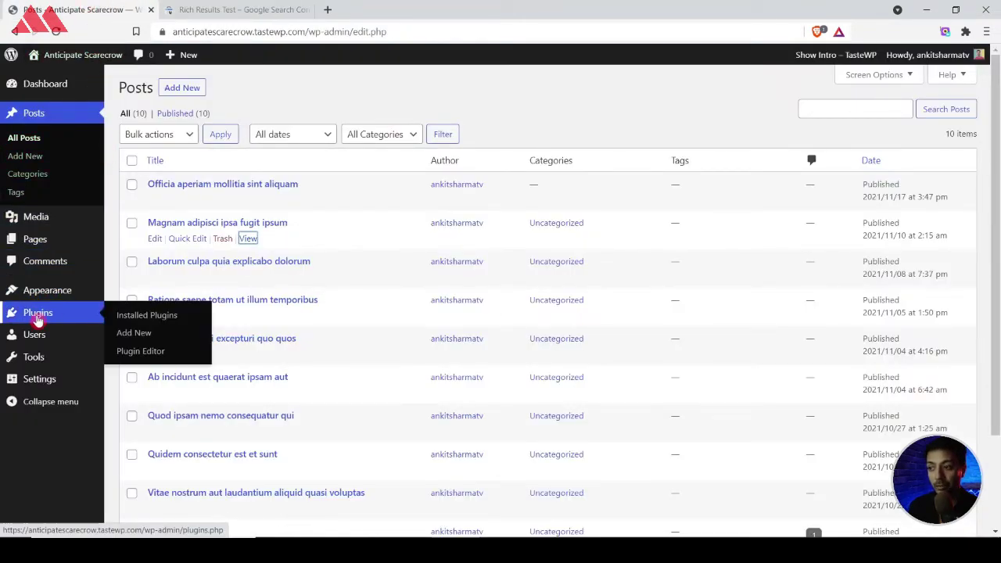
left_click(133, 333)
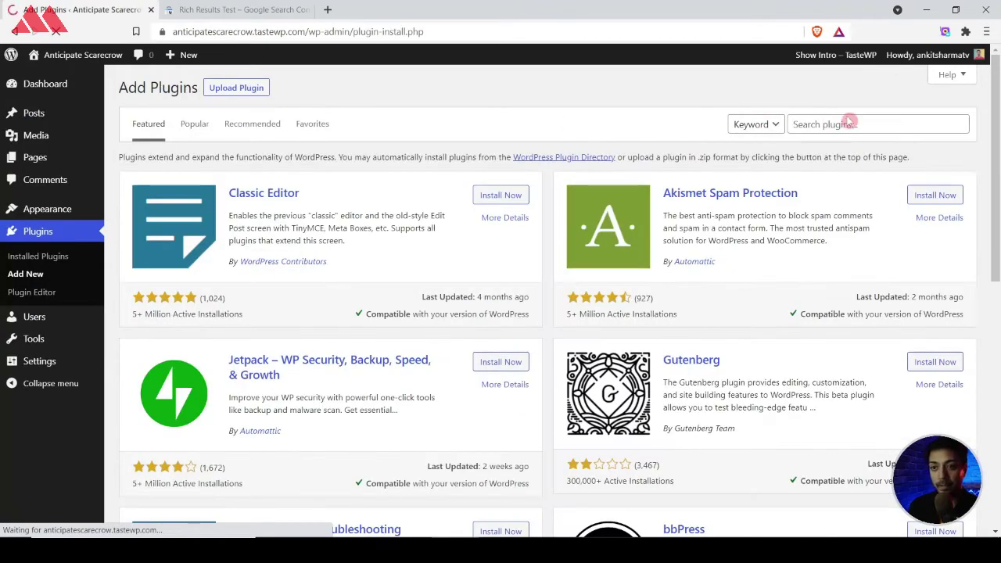
left_click(849, 124)
type("schema")
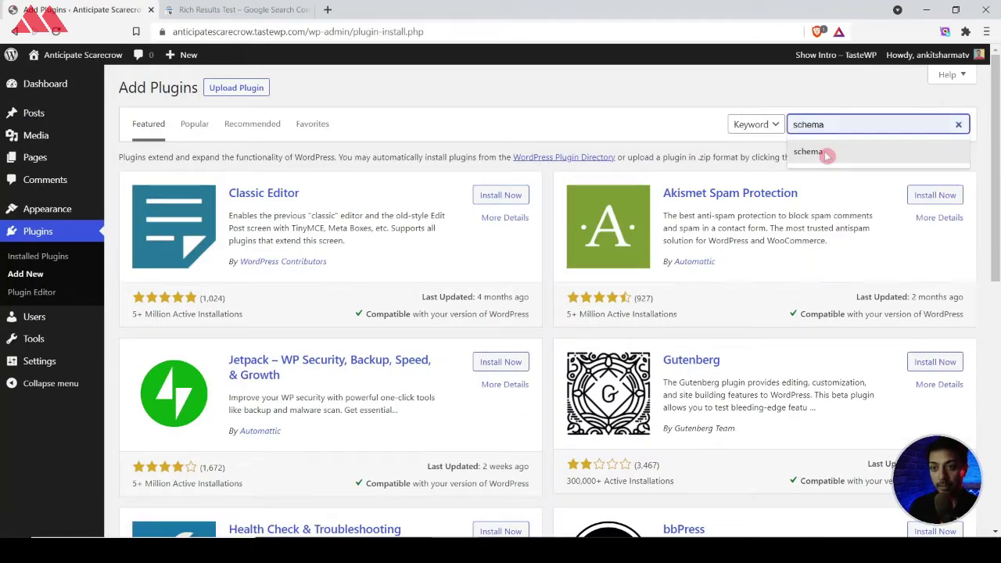
left_click(825, 156)
scroll(405, 396, "down", 1)
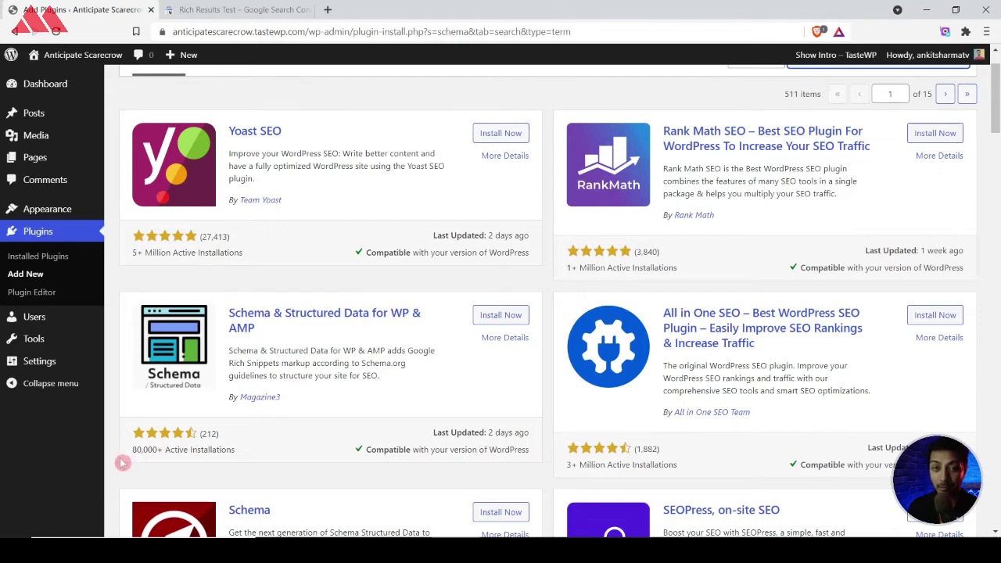
left_click(517, 316)
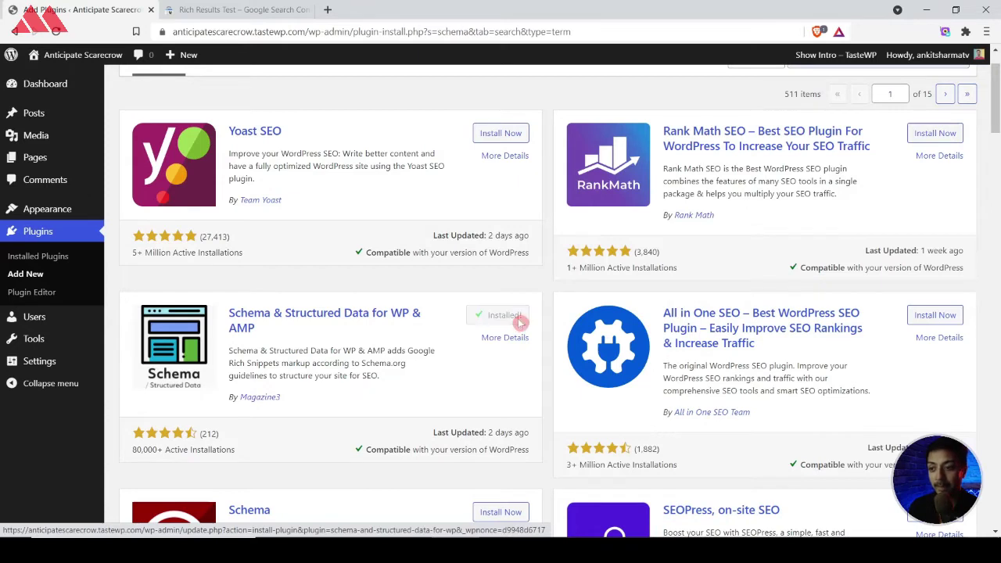
left_click(517, 316)
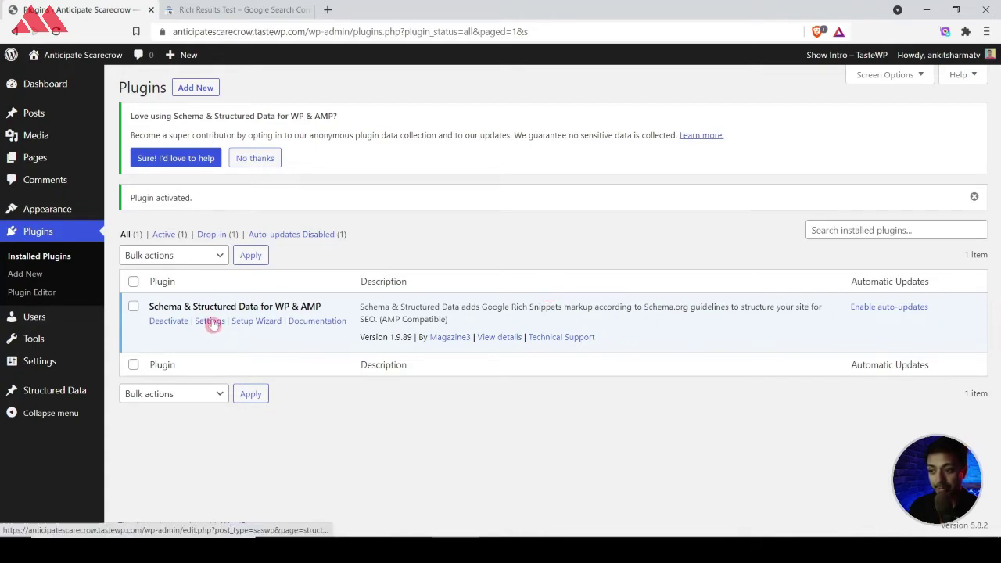
- Set About and Contact pages to Sample Page and enable Website Schema (HomePage) and Sitelinks Search Box
left_click(209, 321)
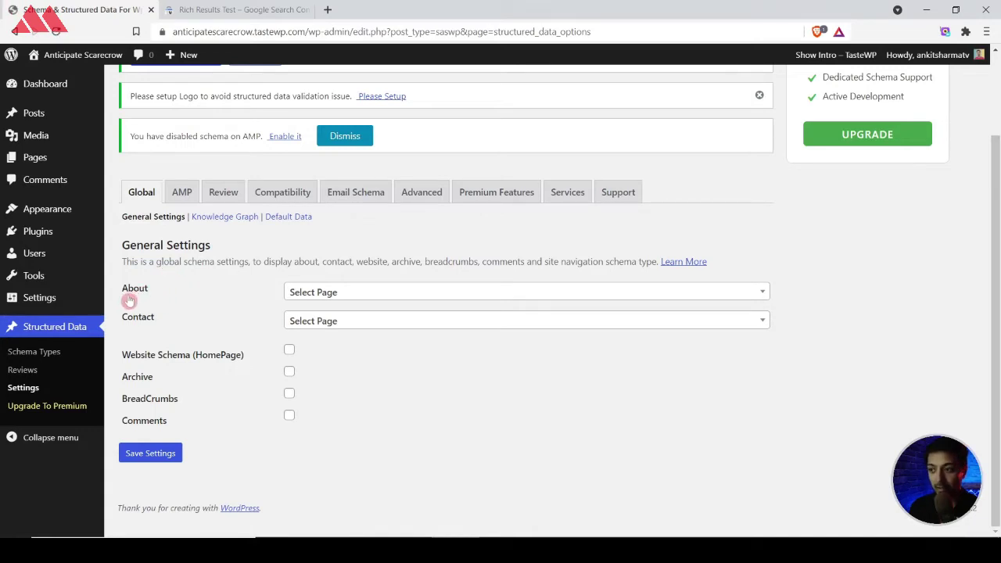
left_click(408, 302)
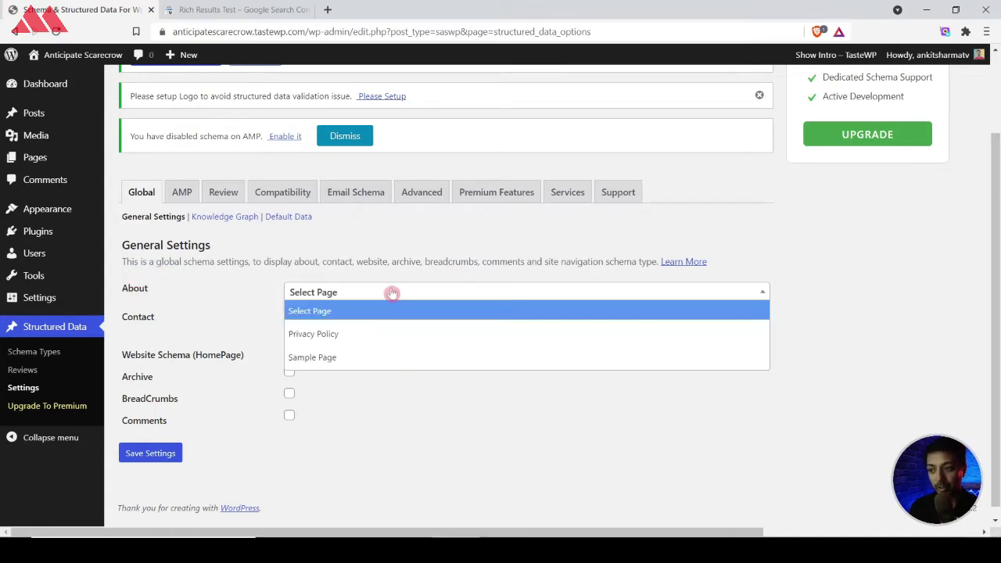
left_click(331, 361)
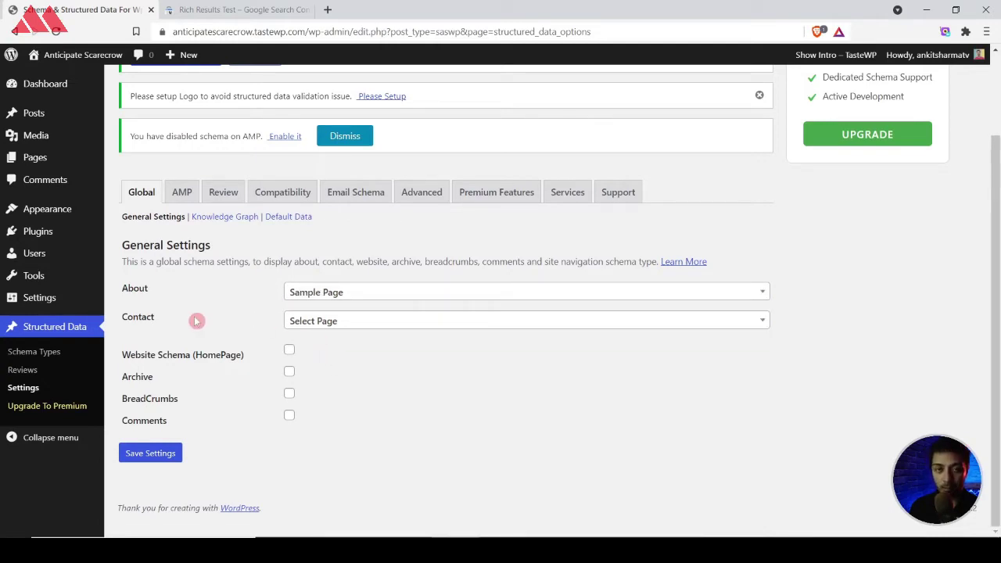
left_click(339, 322)
left_click(332, 385)
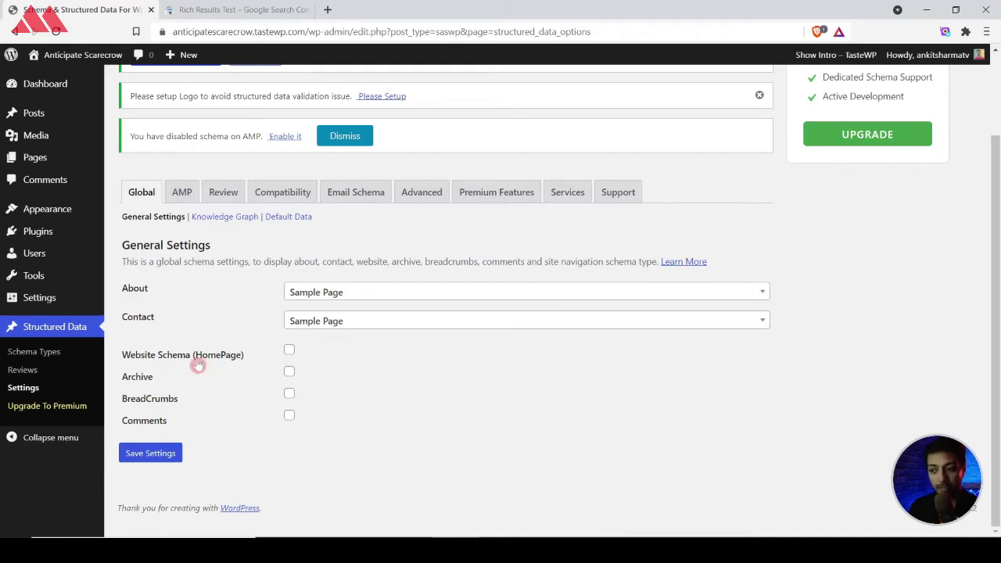
left_click(290, 352)
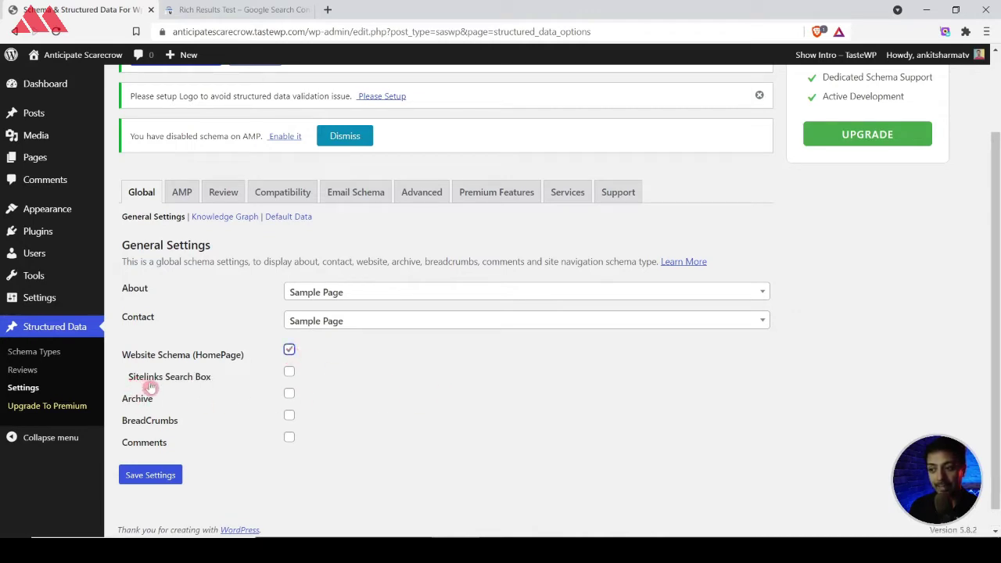
left_click(290, 372)
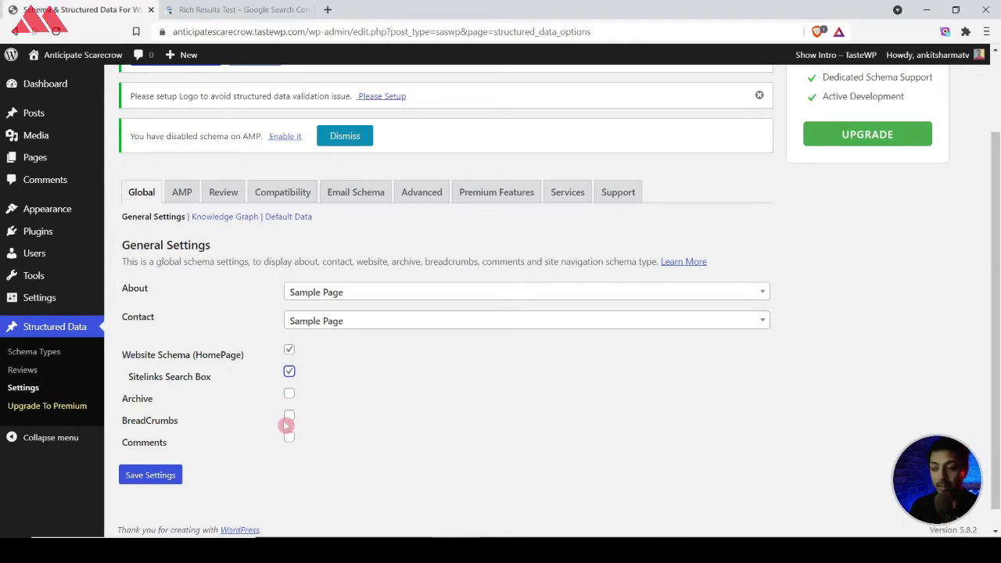
- Keep Organization as the Knowledge Graph data type, then view the plugin's AMP settings
left_click(225, 218)
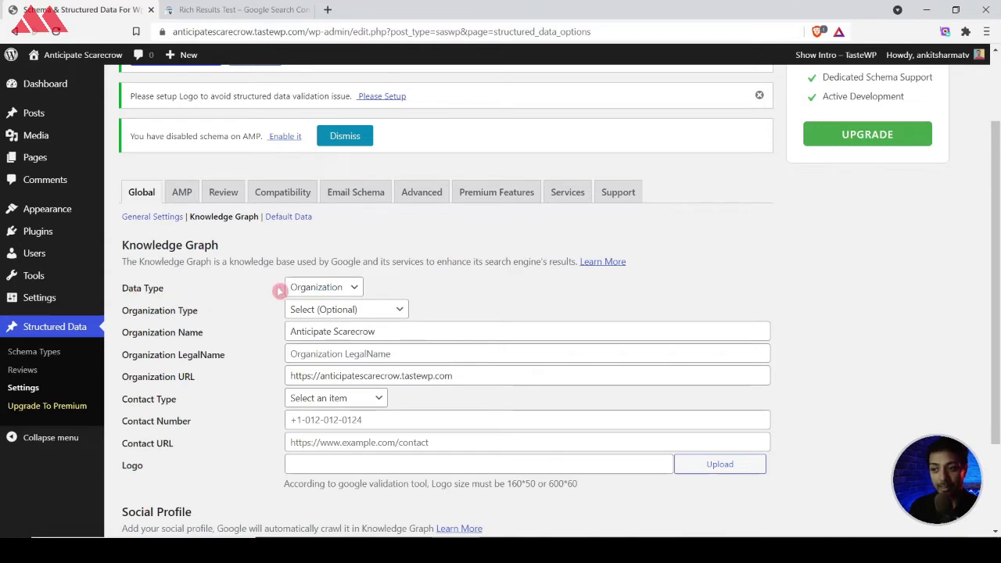
left_click(357, 288)
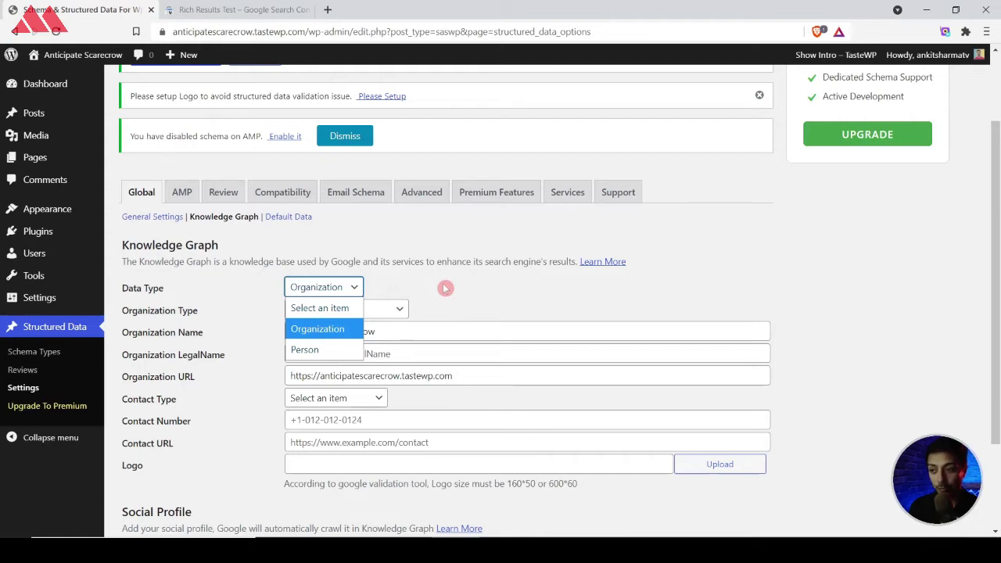
left_click(425, 287)
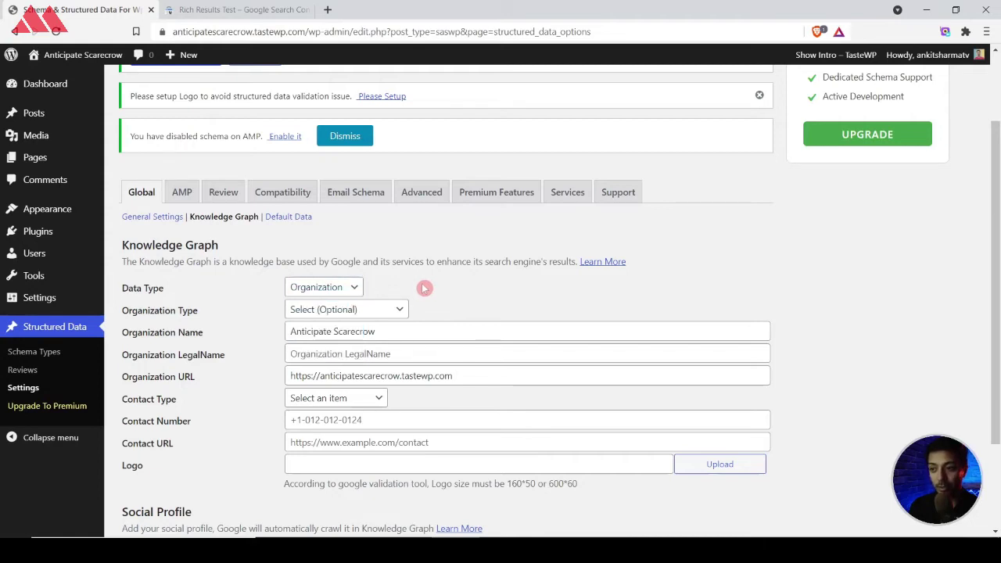
scroll(582, 484, "down", 2)
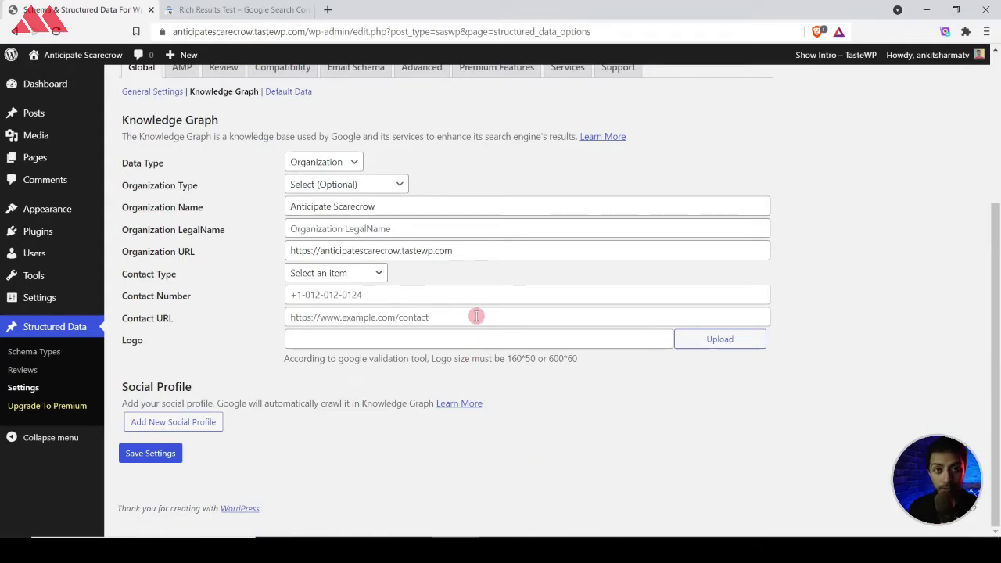
scroll(469, 313, "up", 3)
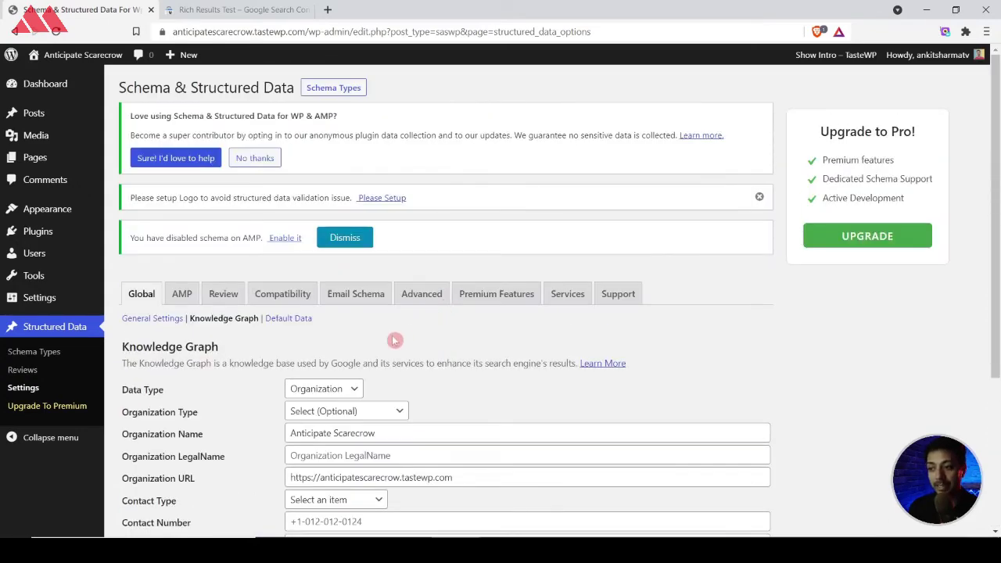
left_click(181, 297)
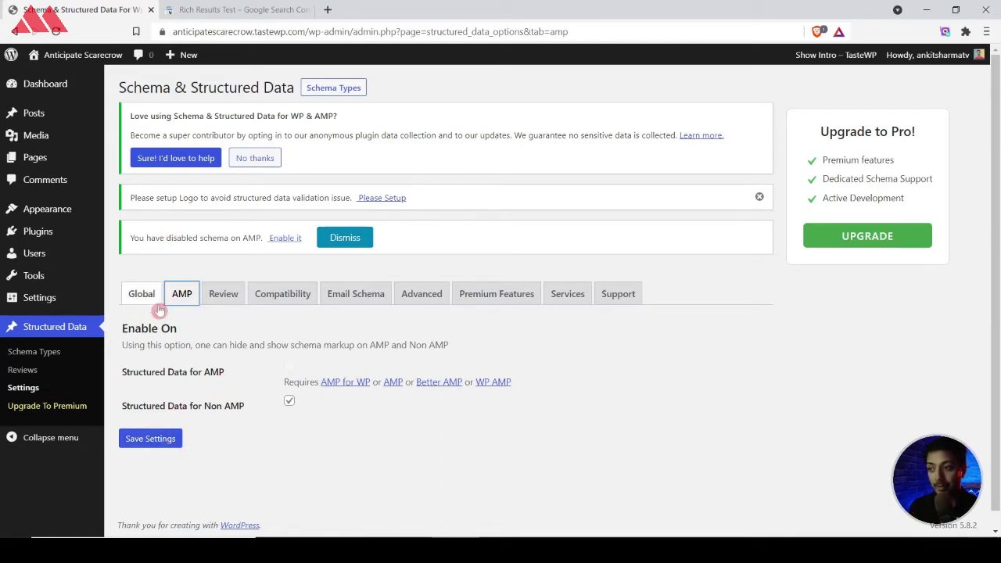
- Start a new schema from Structured Data > Schema Types with Add Schema Type
left_click(26, 353)
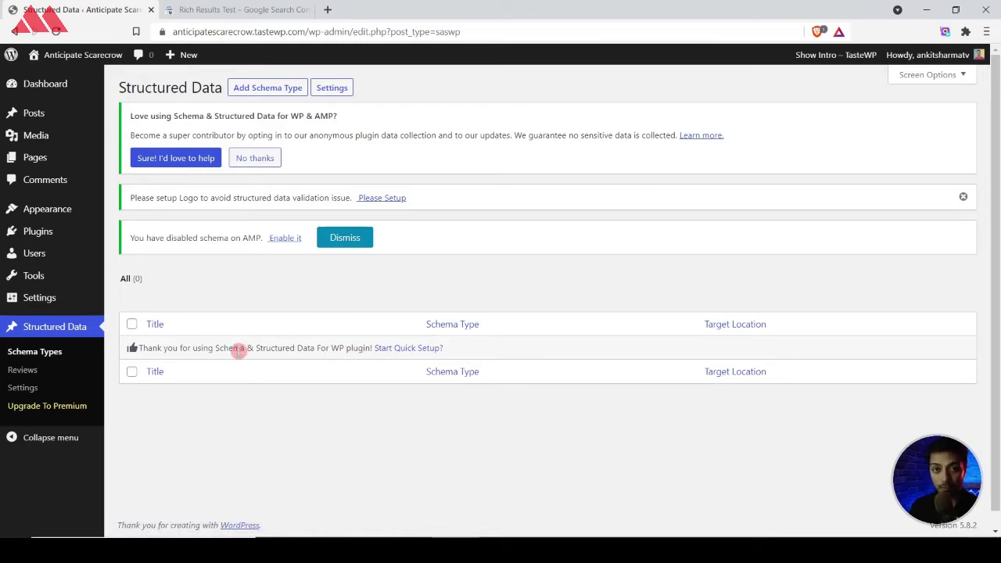
left_click(253, 89)
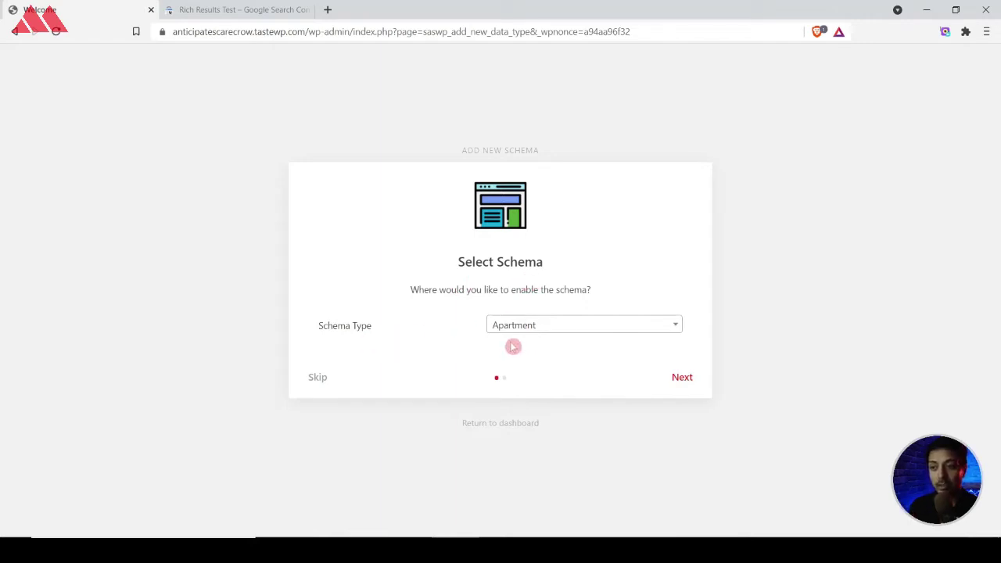
- Choose Event as the schema type via the 'eve' search and continue to Placement
left_click(532, 332)
type("e")
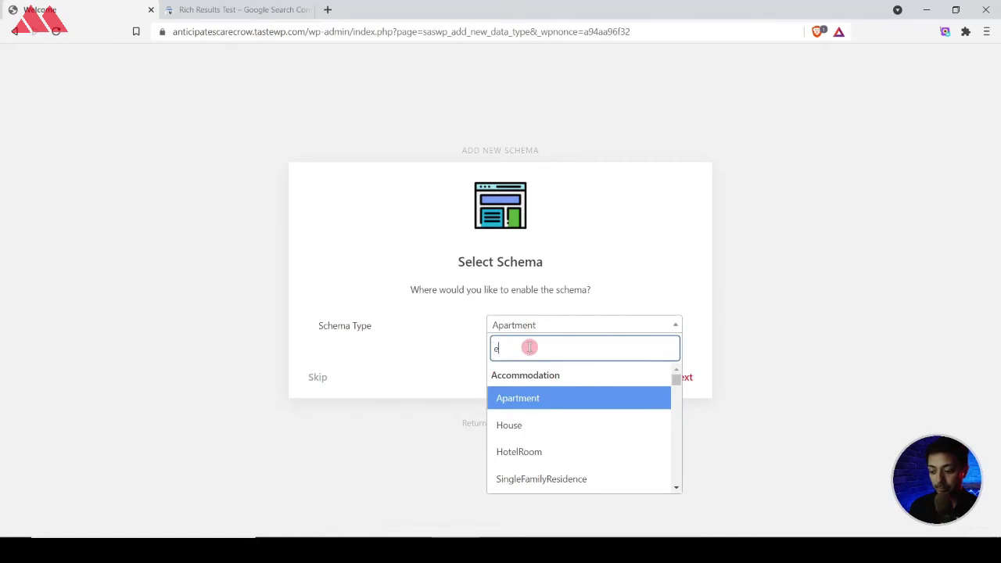
type("ve")
left_click(528, 398)
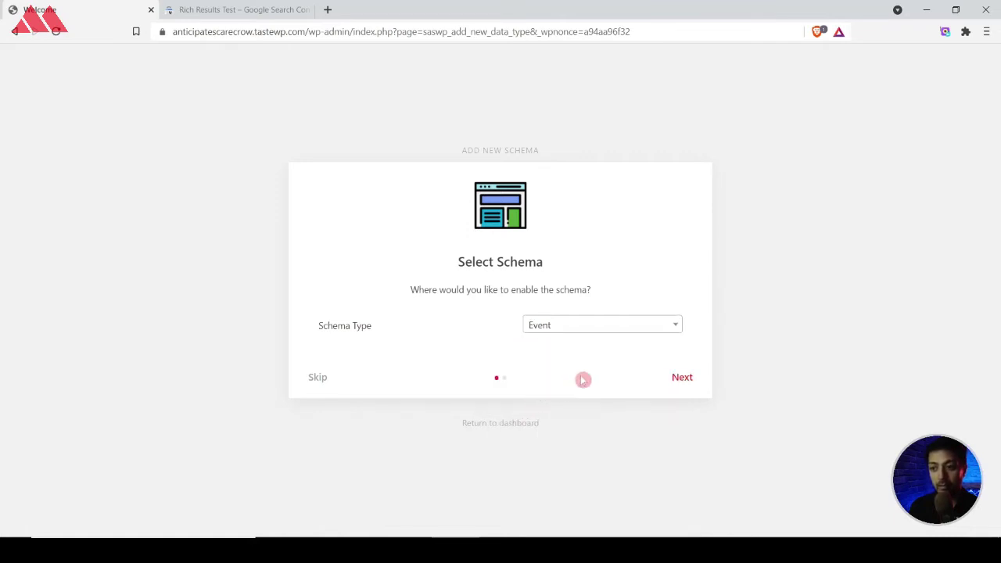
left_click(682, 378)
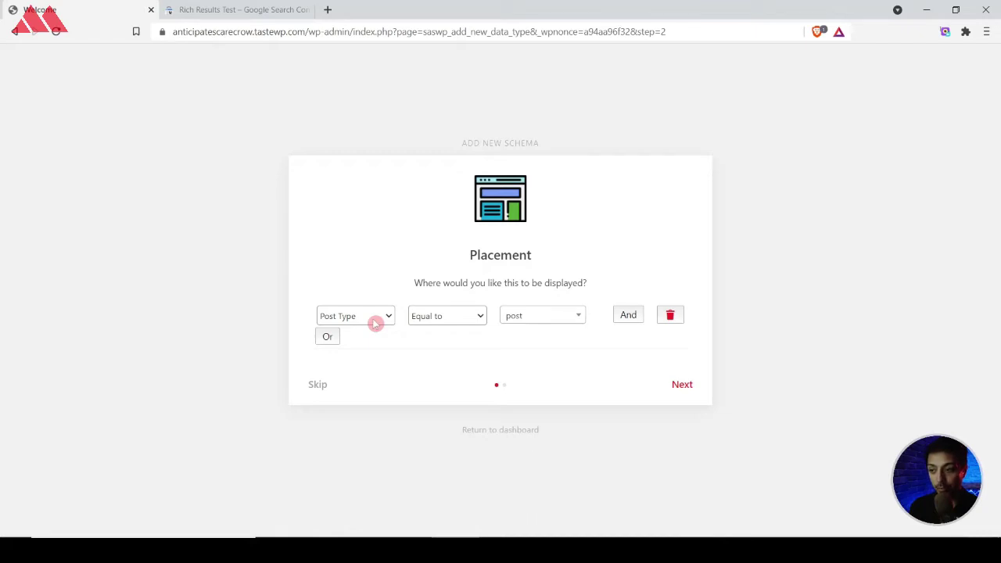
- Explore placement conditions, trying a single-post target and browsing the available posts
left_click(376, 323)
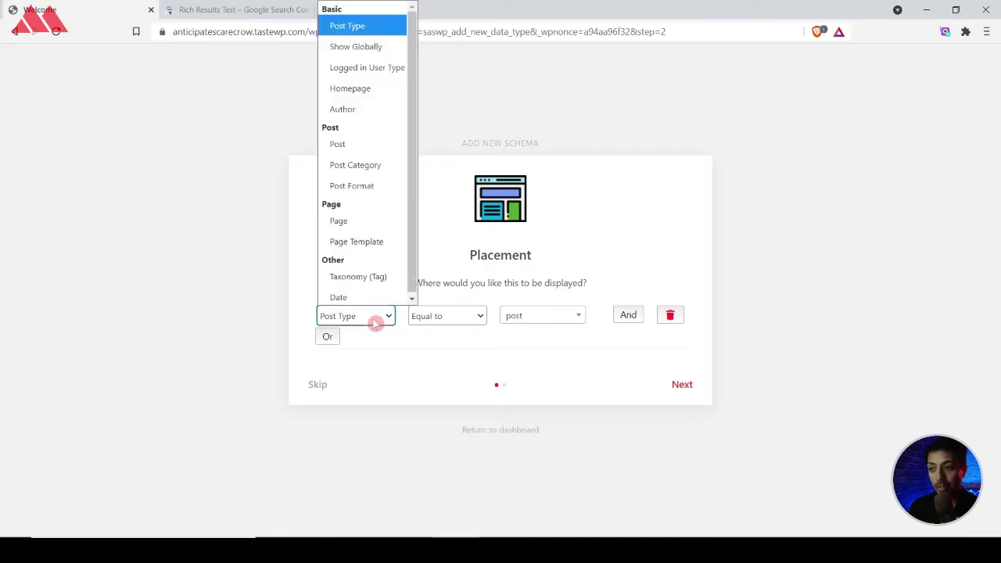
left_click(364, 26)
left_click(458, 317)
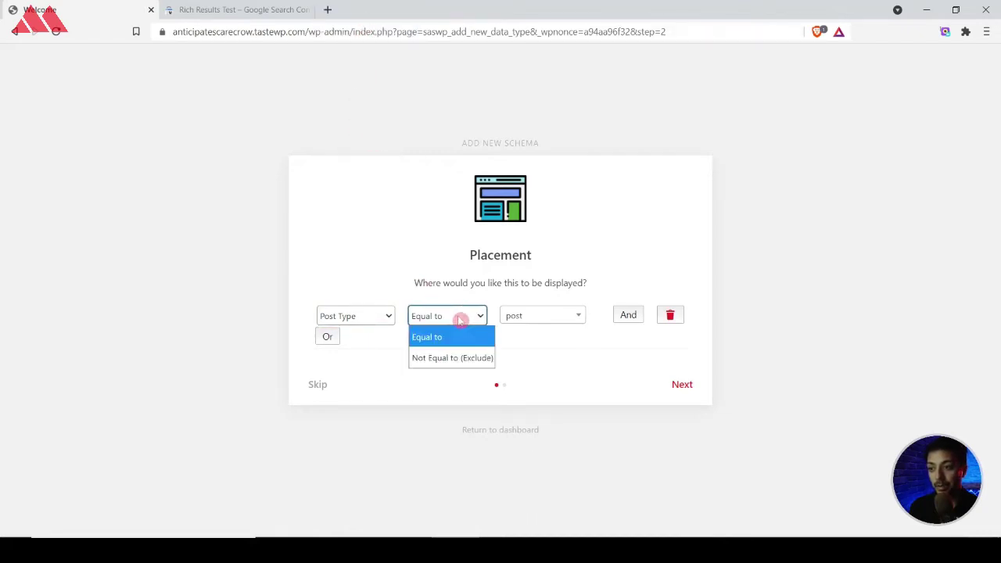
left_click(460, 321)
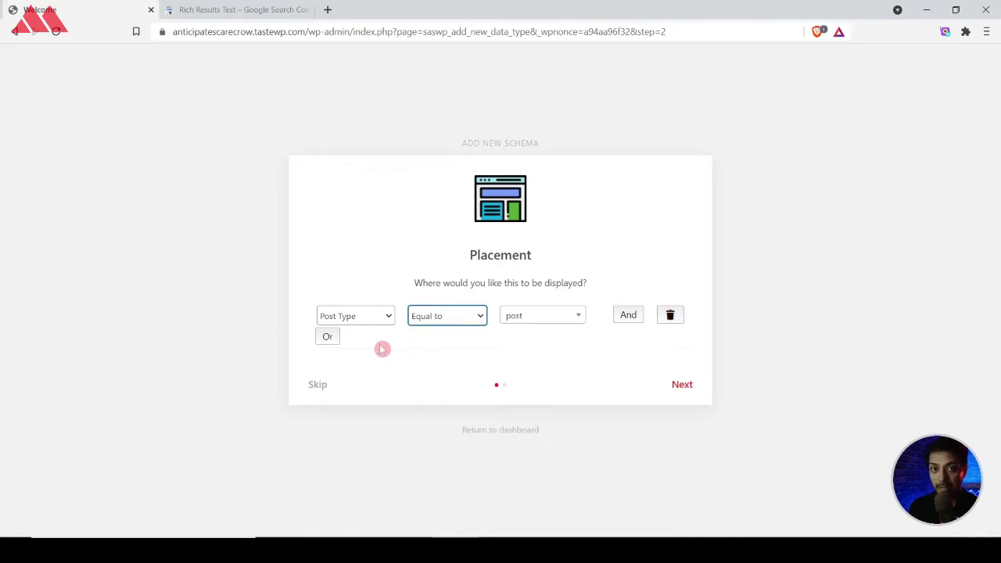
left_click(384, 317)
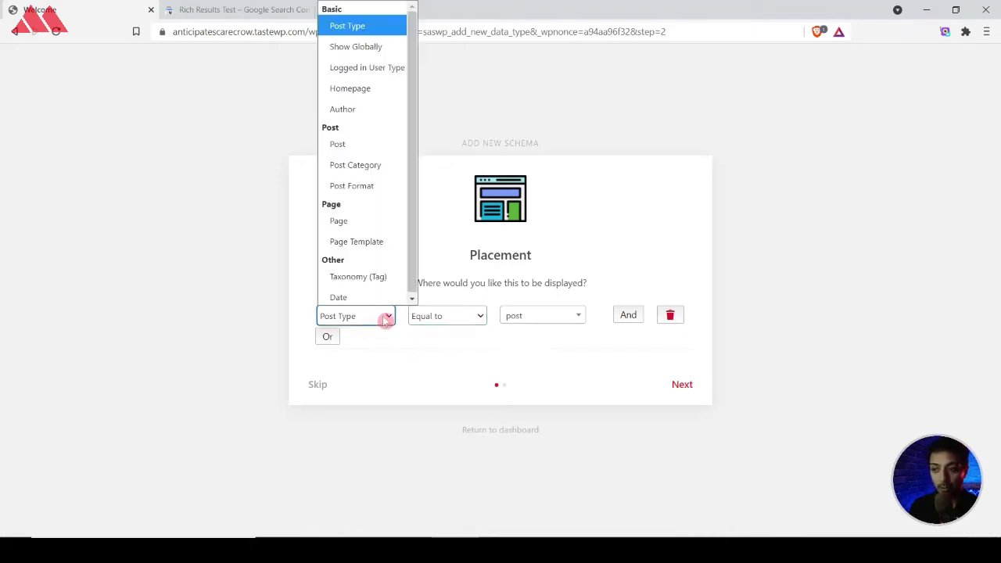
left_click(369, 142)
left_click(441, 317)
left_click(442, 339)
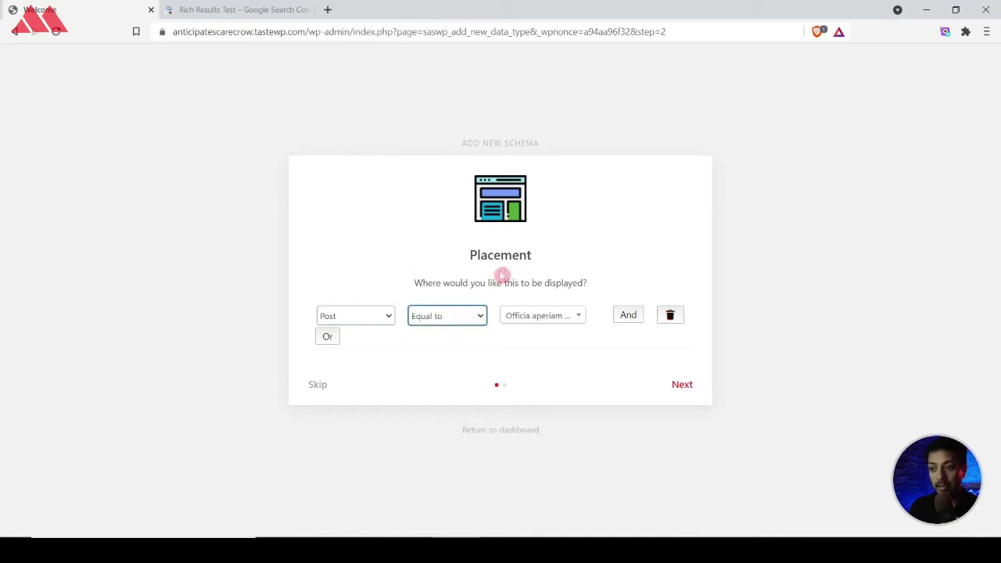
left_click(528, 317)
scroll(542, 414, "down", 2)
scroll(542, 417, "down", 2)
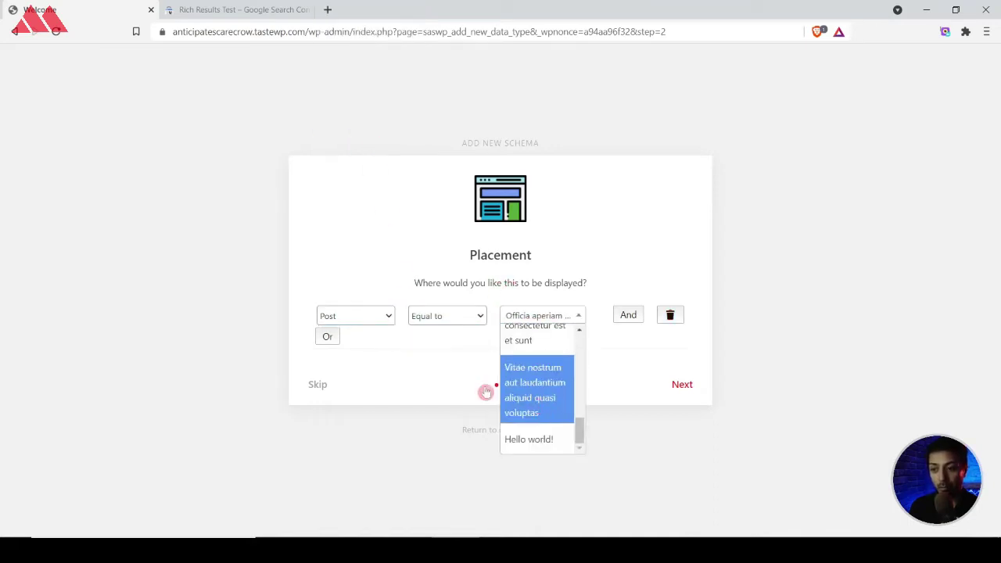
- Restore placement to Post Type equal to post, finish the wizard, and open the Event schema
left_click(381, 318)
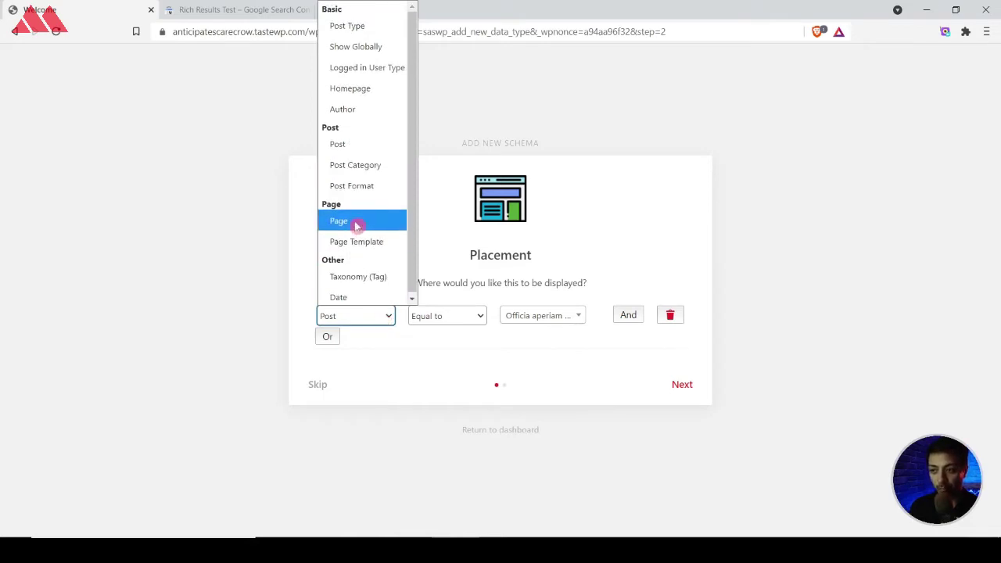
left_click(359, 25)
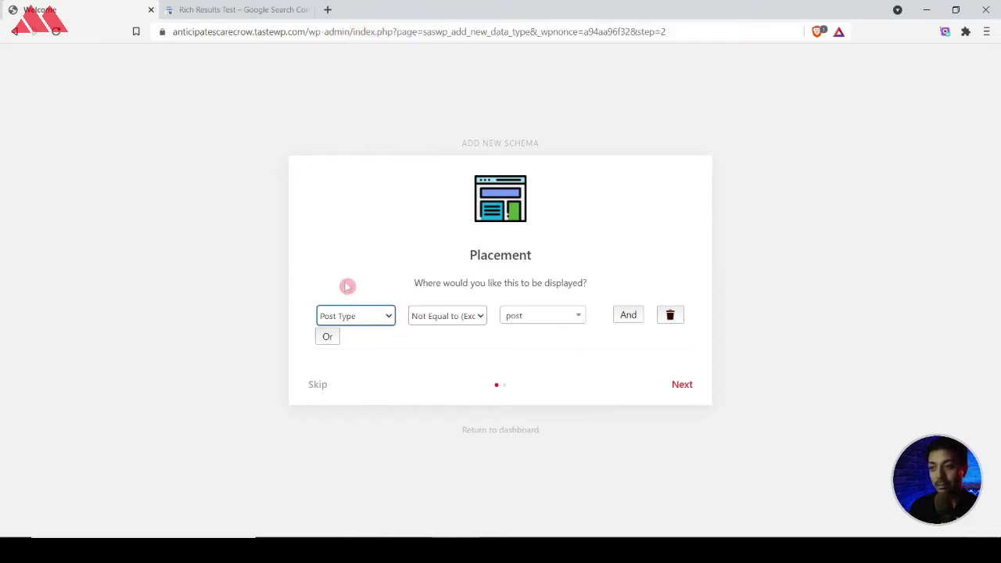
left_click(429, 321)
left_click(435, 339)
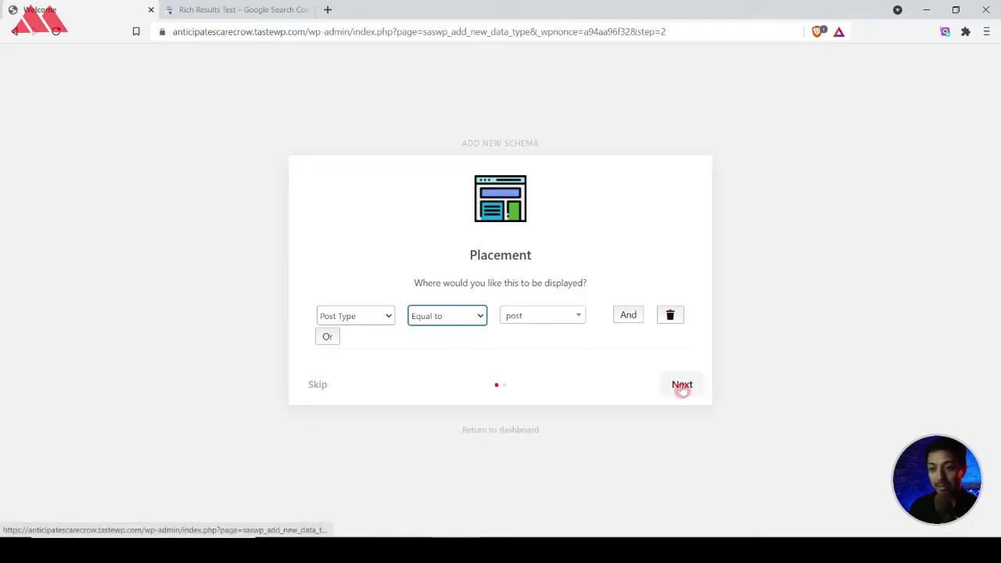
left_click(682, 385)
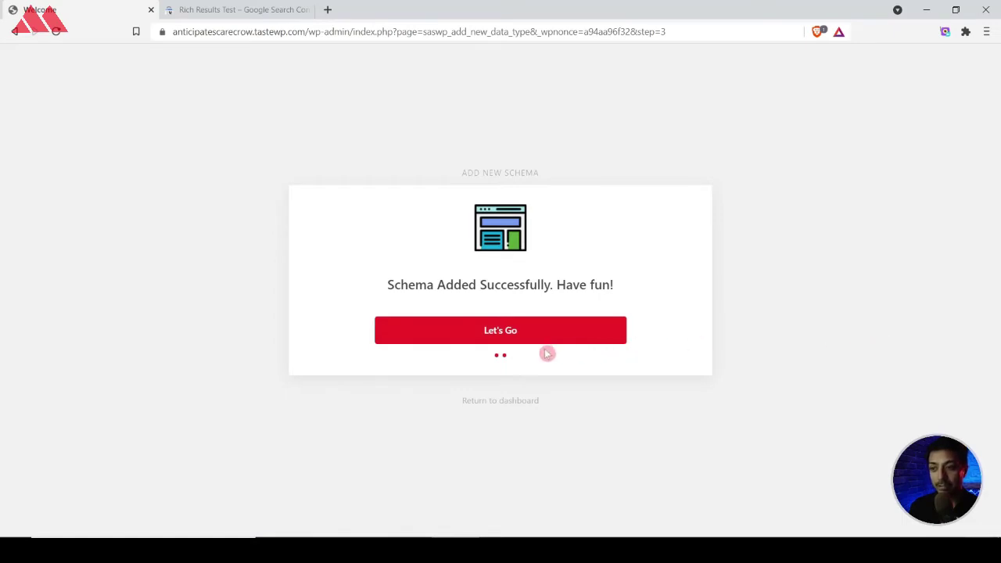
left_click(492, 334)
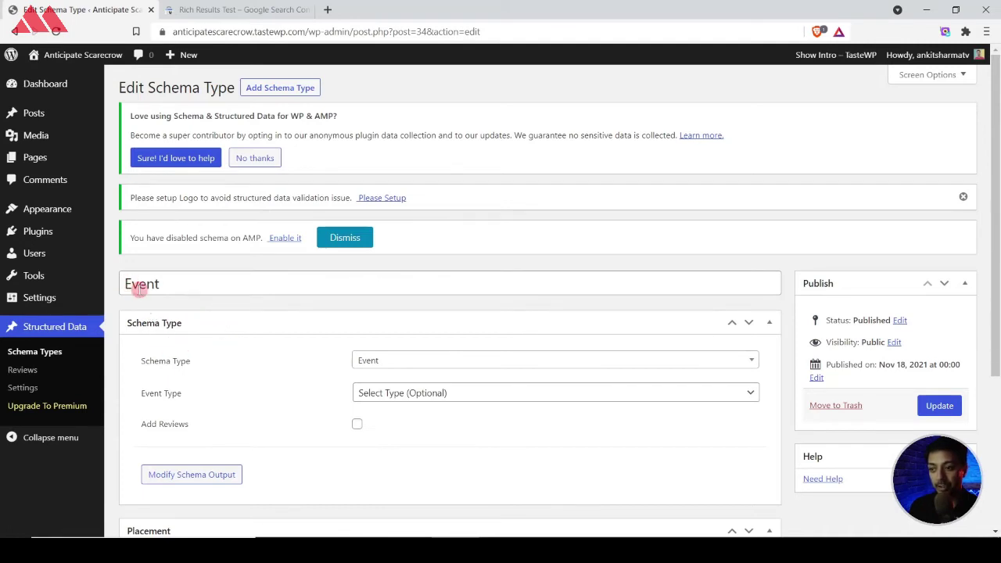
scroll(181, 327, "down", 1)
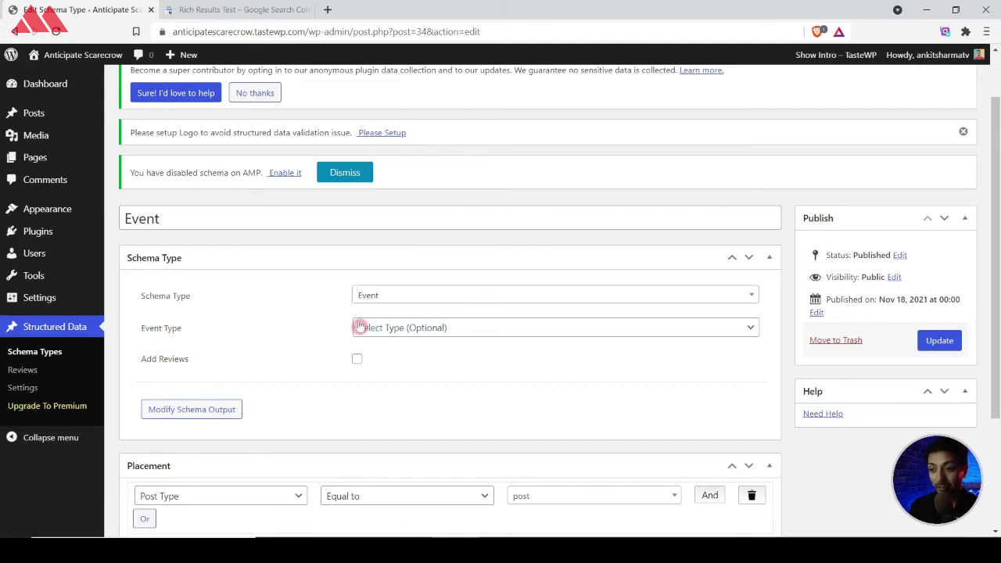
left_click(391, 331)
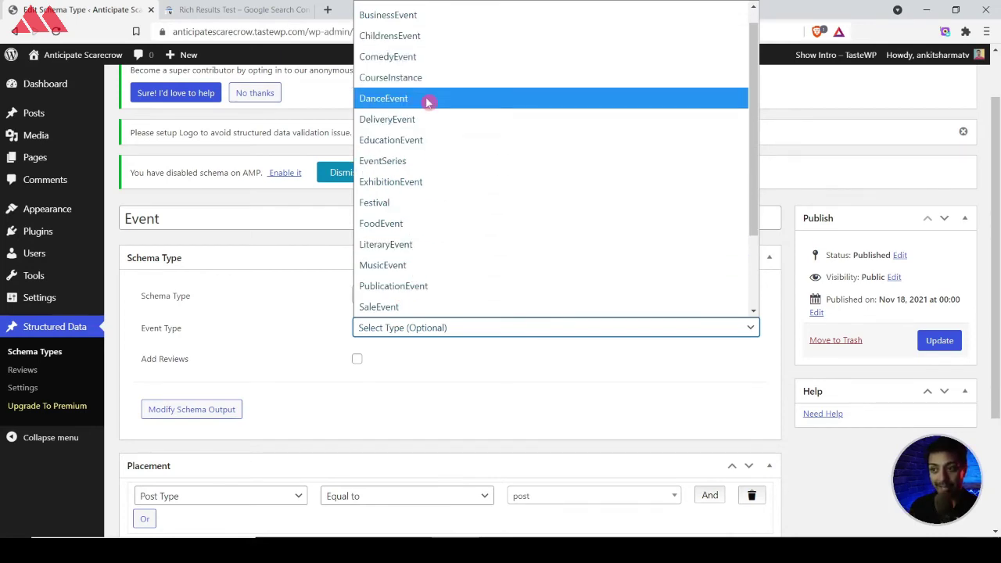
left_click(459, 335)
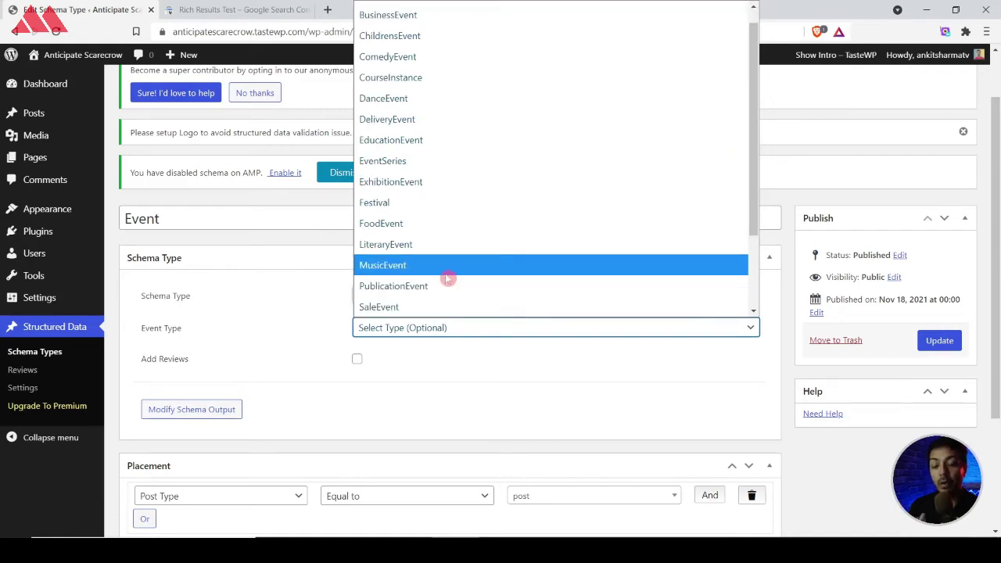
left_click(452, 328)
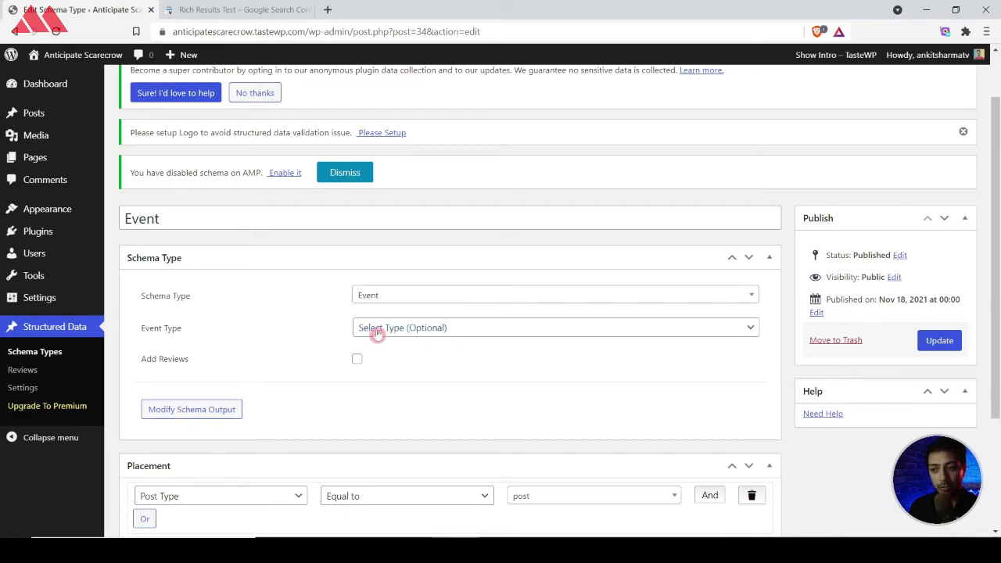
left_click(424, 332)
scroll(434, 298, "down", 1)
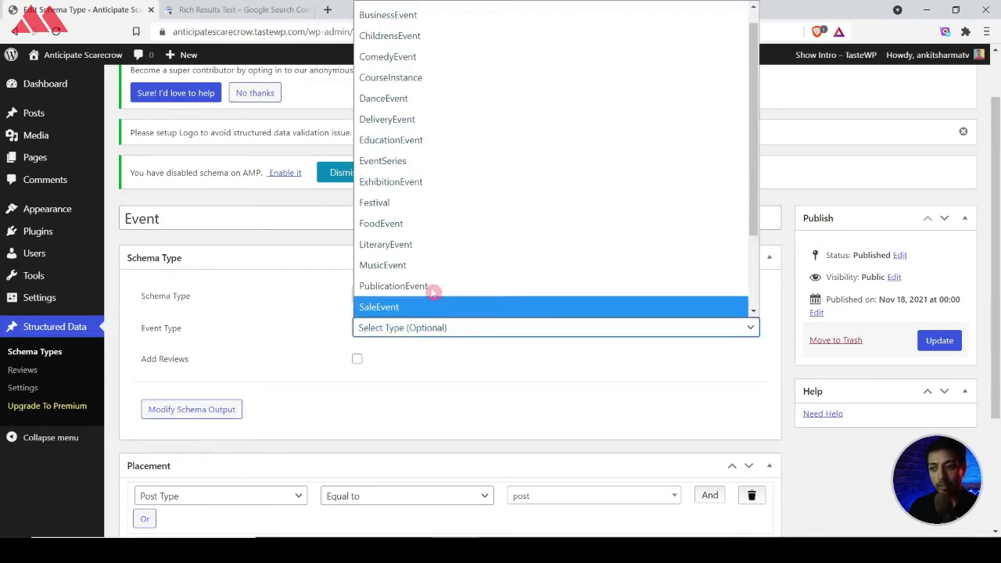
left_click(331, 363)
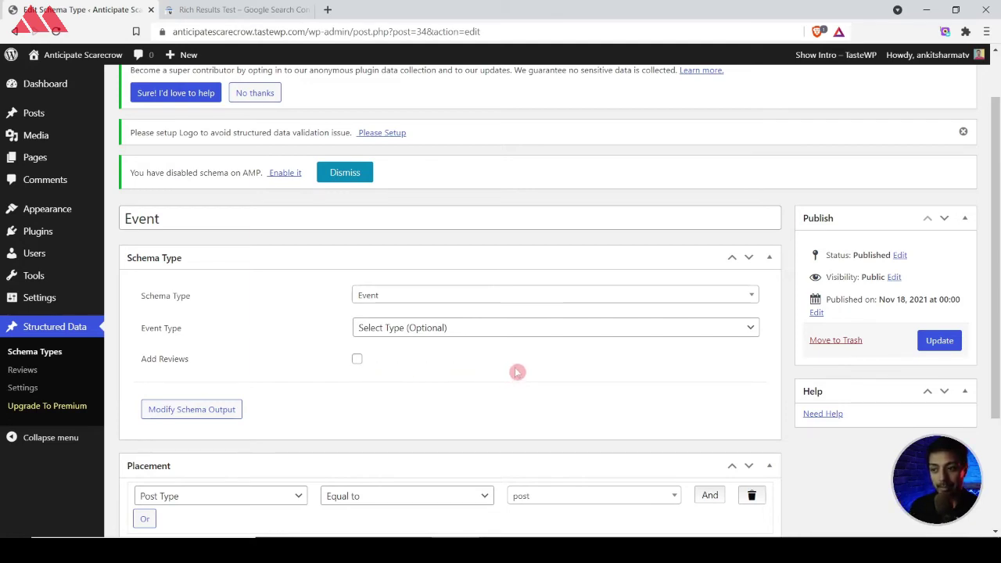
- Confirm the Magnam post's Schema & Structured Data panel lists Event, then return to the Rich Results Test
left_click(34, 114)
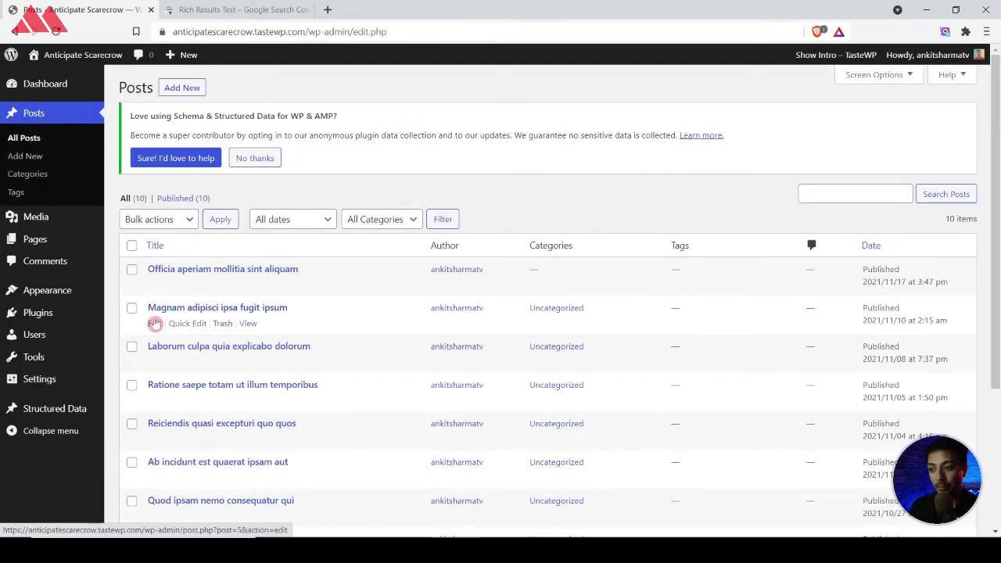
left_click(155, 323)
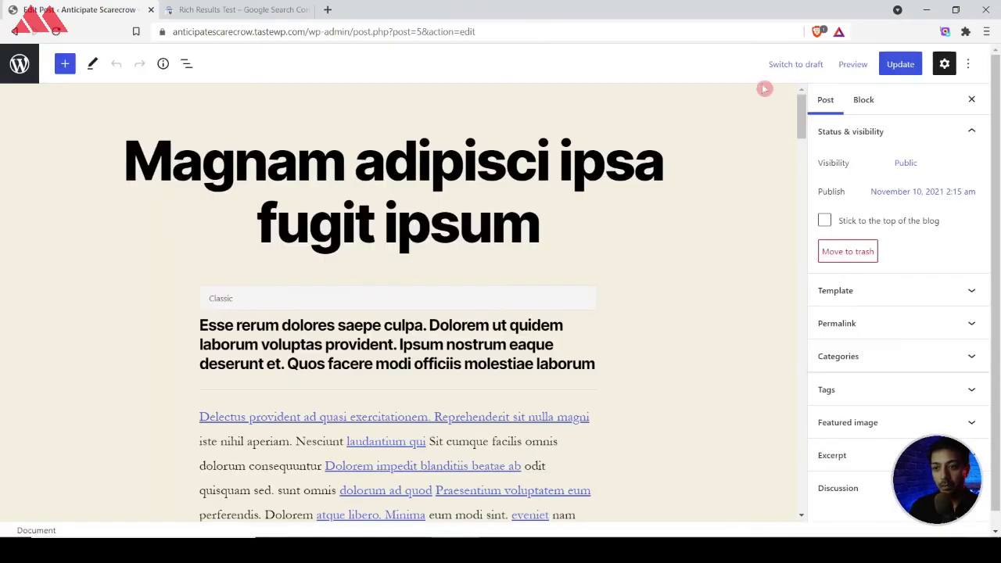
left_click_drag(805, 116, 807, 510)
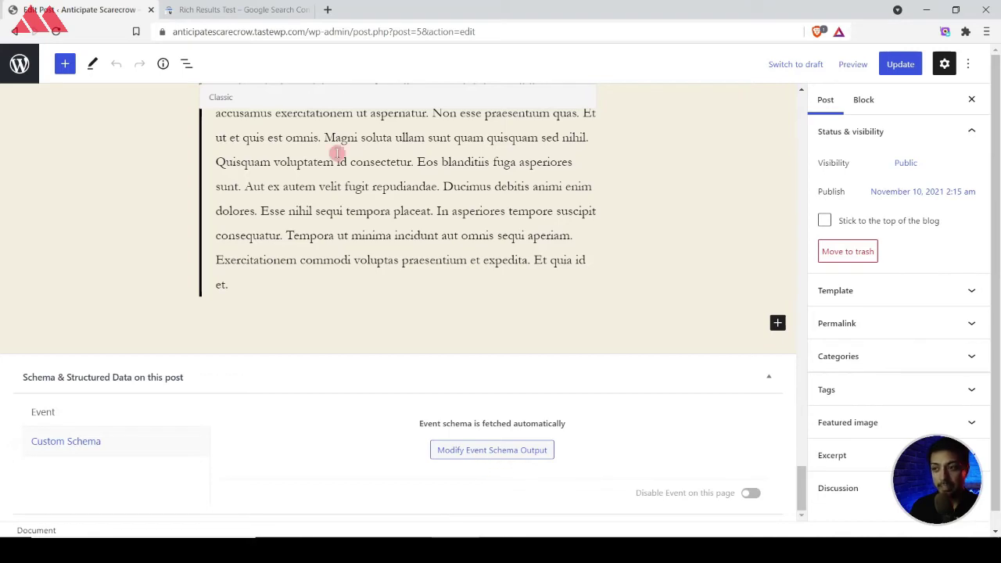
left_click(247, 7)
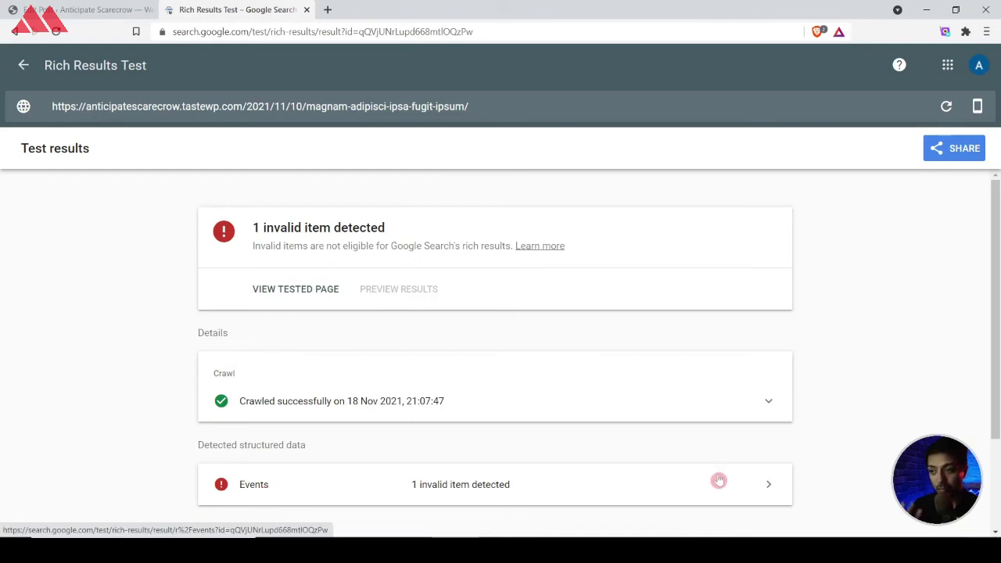
- Open the Events result and expand Unnamed item, showing missing startDate, location and name errors
left_click(760, 484)
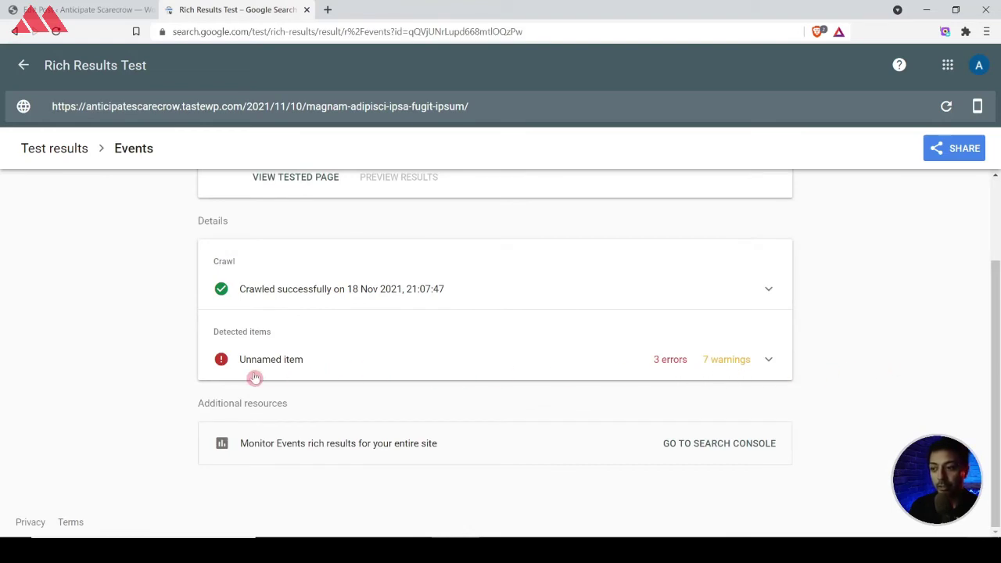
left_click(294, 364)
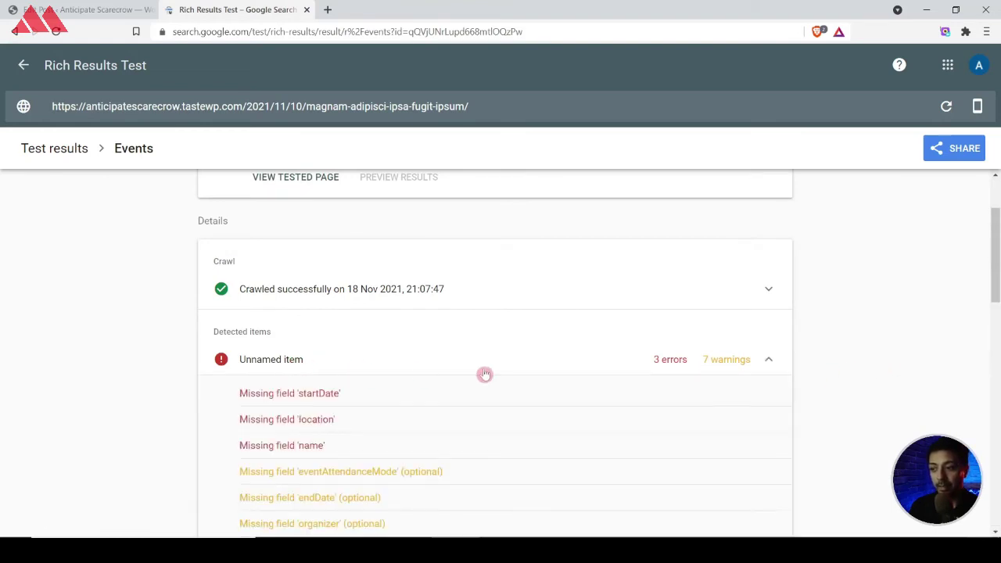
scroll(626, 358, "down", 2)
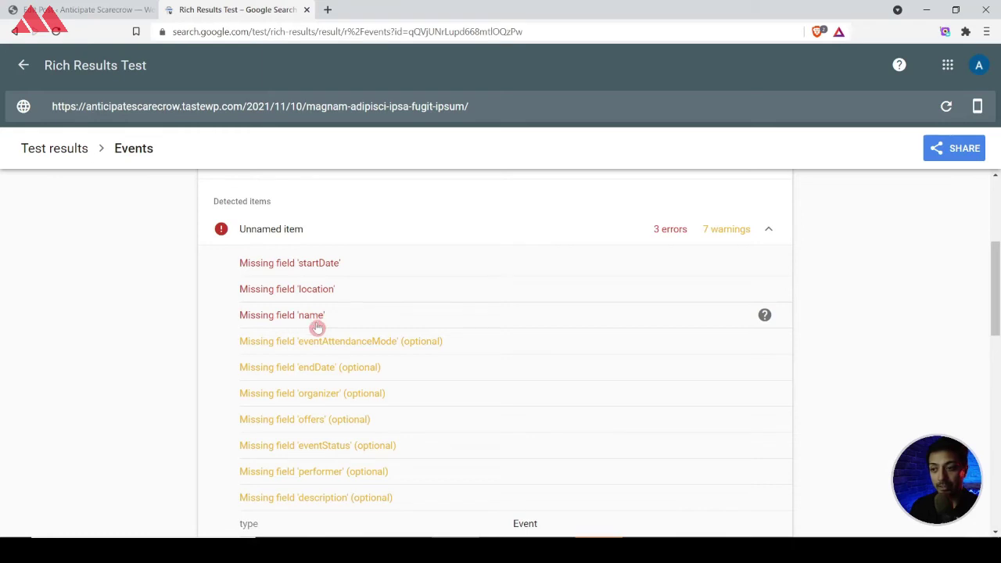
scroll(313, 329, "up", 3)
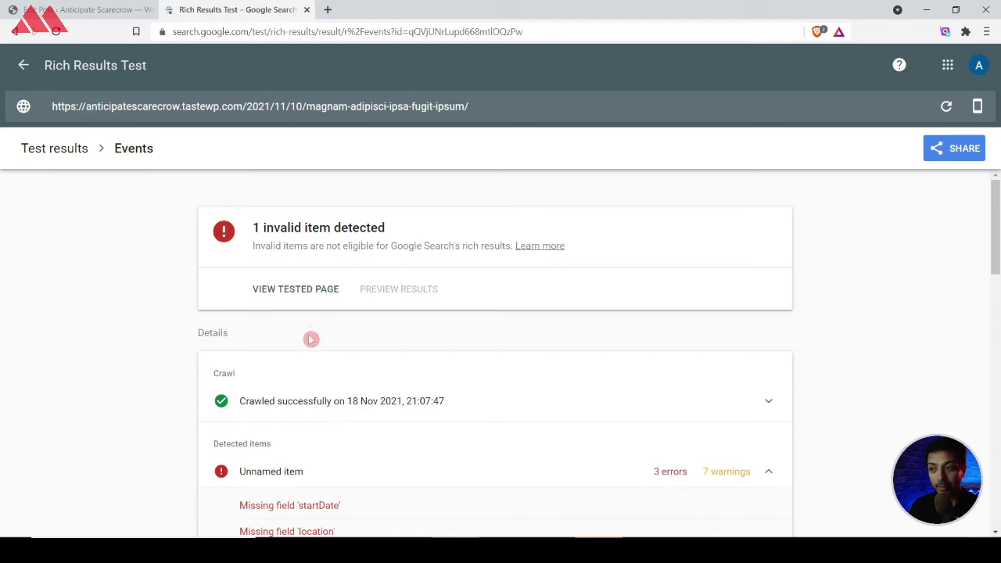
scroll(314, 352, "down", 5)
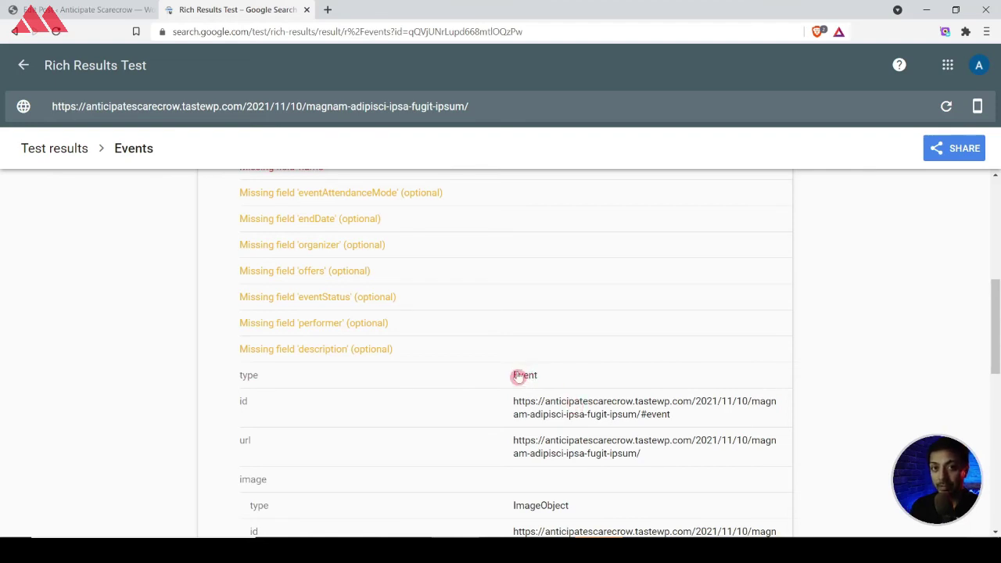
scroll(409, 343, "up", 4)
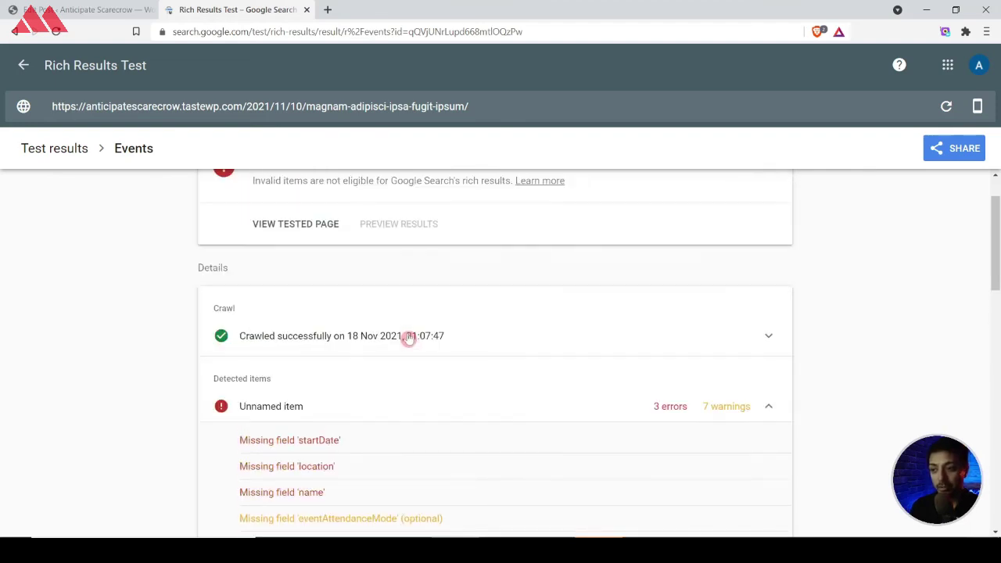
scroll(353, 353, "down", 1)
scroll(235, 313, "up", 2)
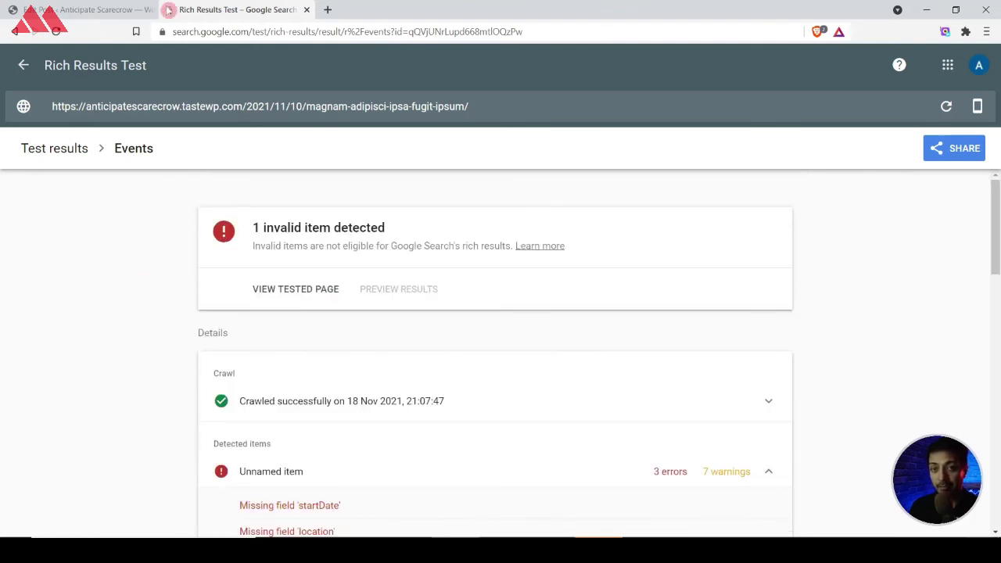
scroll(246, 440, "down", 1)
scroll(247, 440, "down", 1)
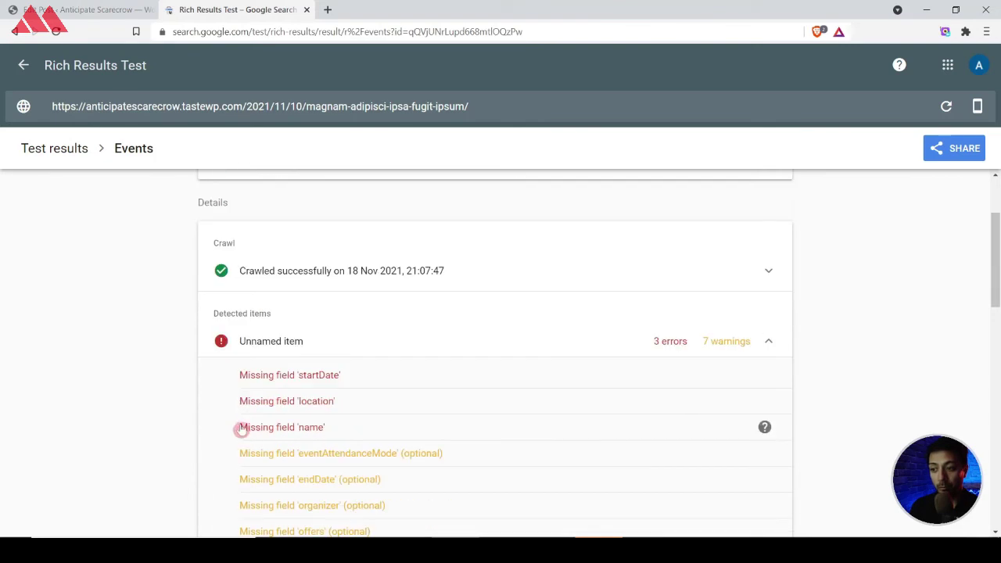
- Replace the Magnam post's auto-fetched event schema with an empty editable Custom Schema form
left_click(82, 8)
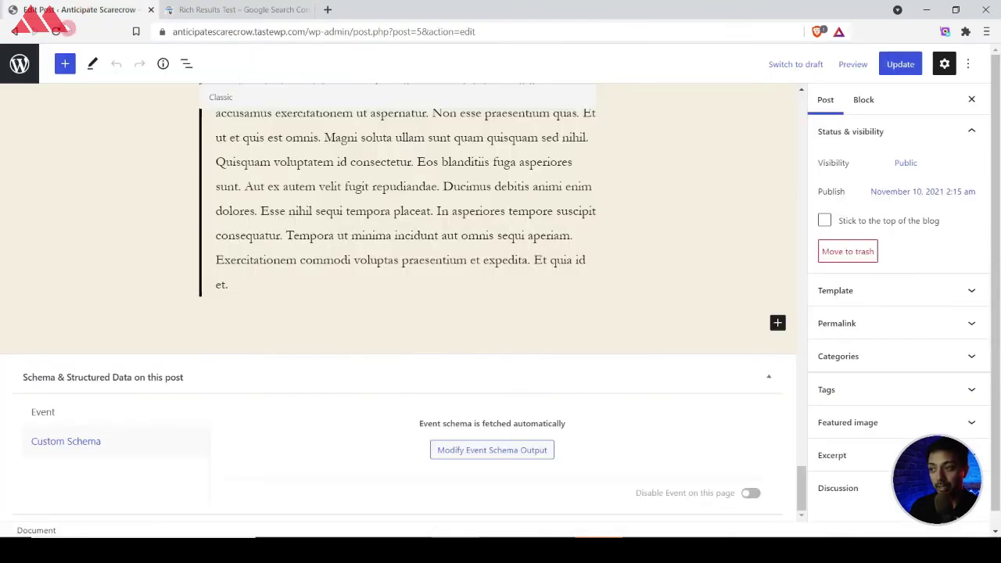
left_click(450, 454)
scroll(304, 372, "down", 4)
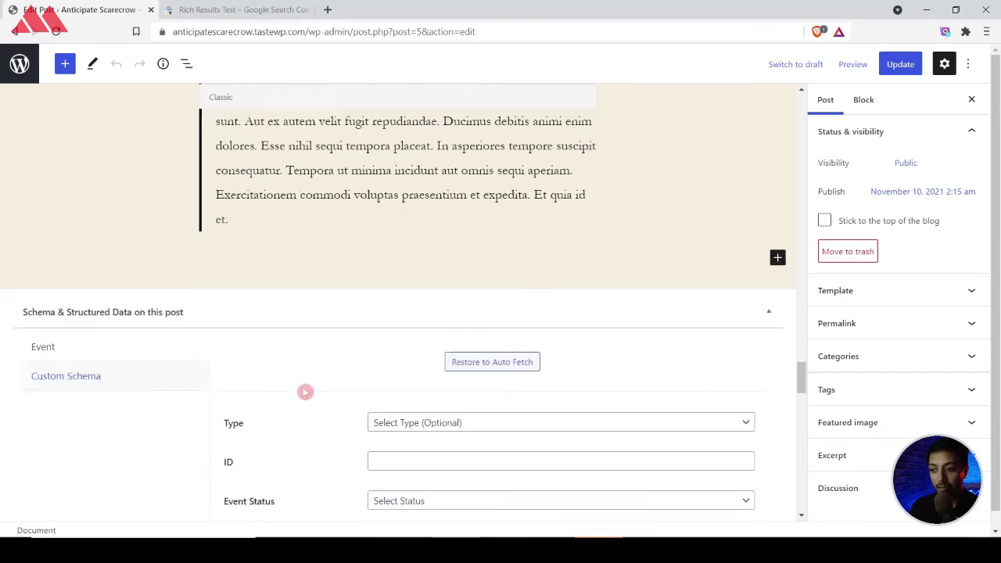
scroll(307, 356, "up", 2)
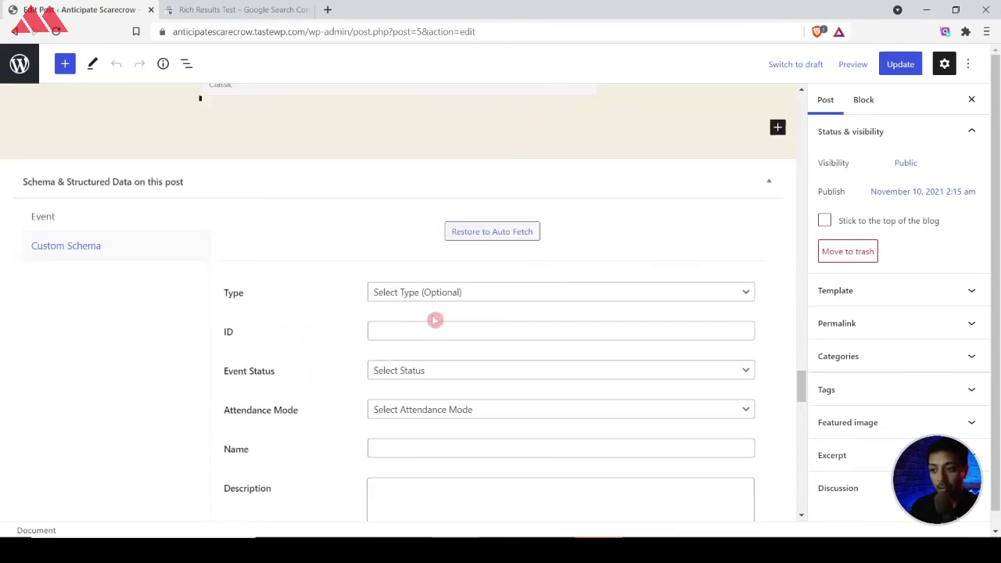
scroll(473, 327, "down", 5)
scroll(473, 327, "down", 14)
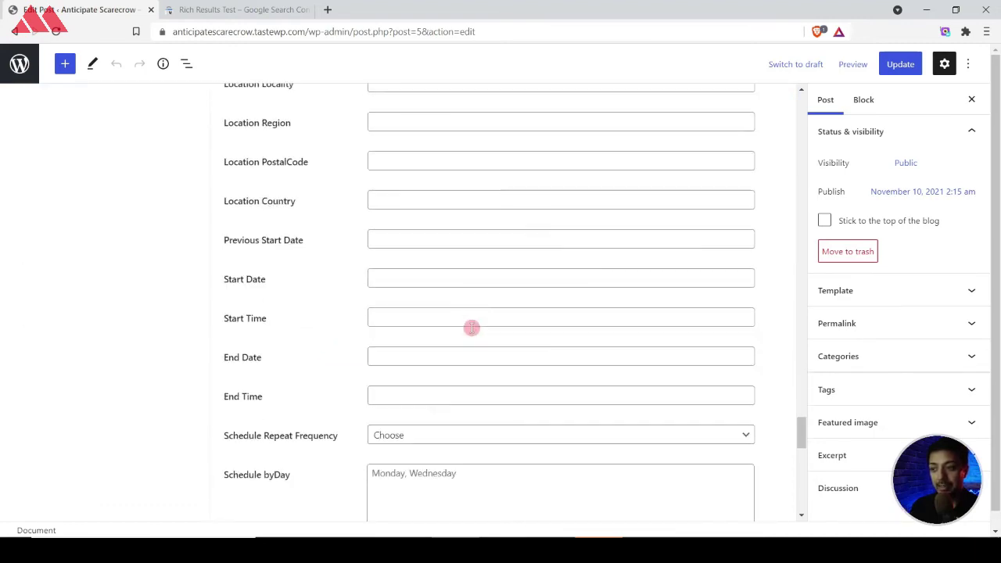
scroll(472, 328, "down", 1)
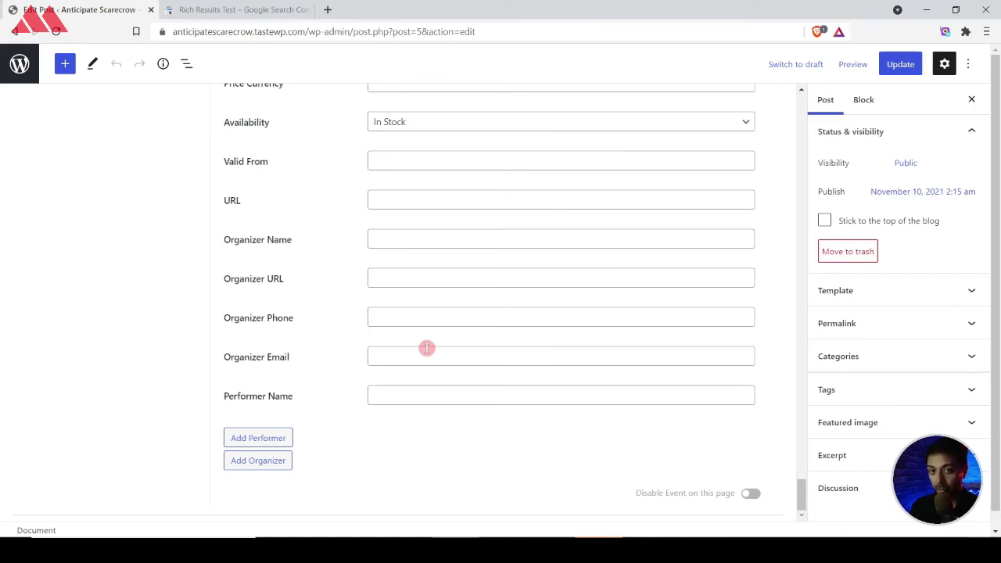
scroll(427, 348, "up", 18)
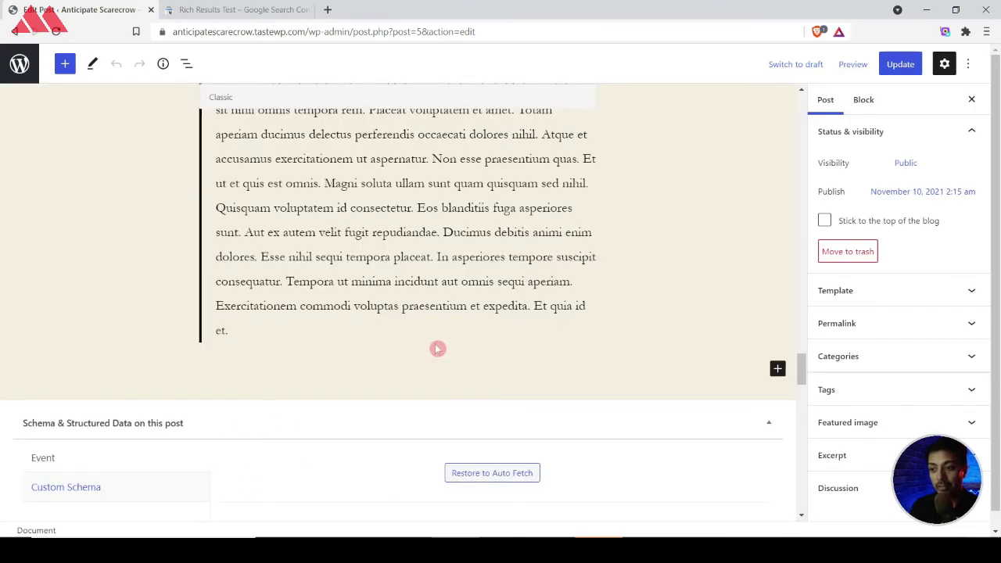
scroll(437, 349, "down", 4)
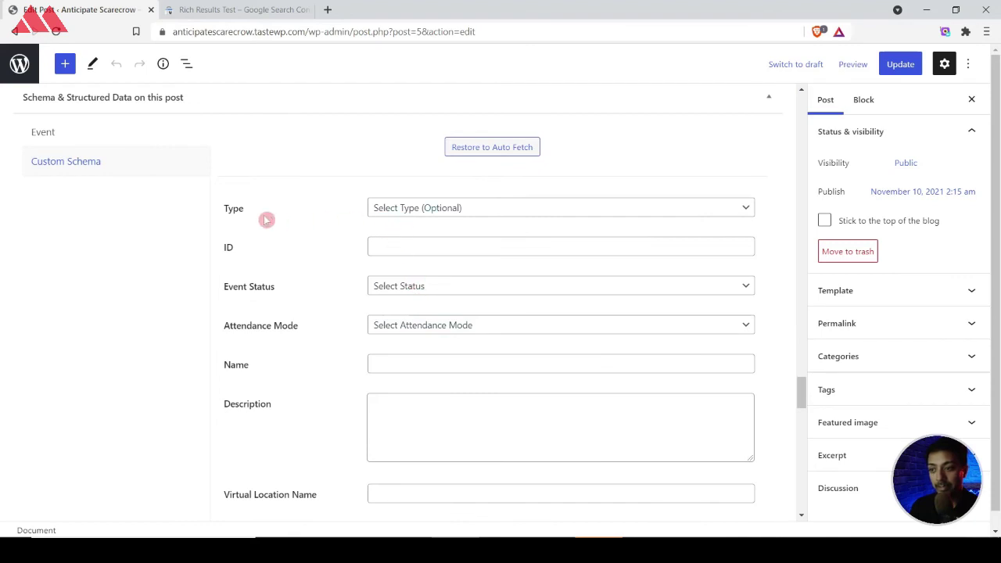
- Set the custom schema type to FoodEvent with ID 12 and event status Rescheduled
left_click(380, 212)
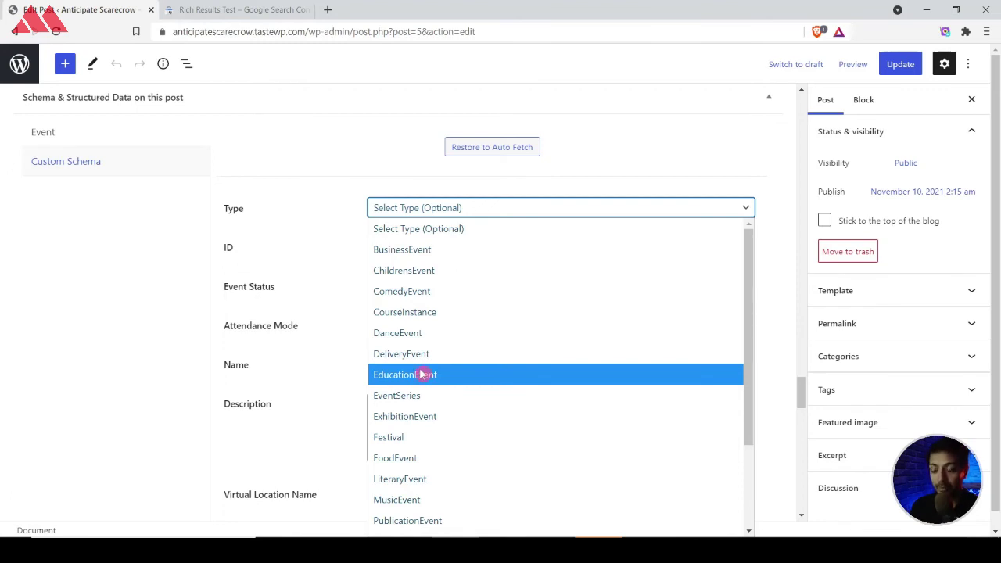
left_click(413, 458)
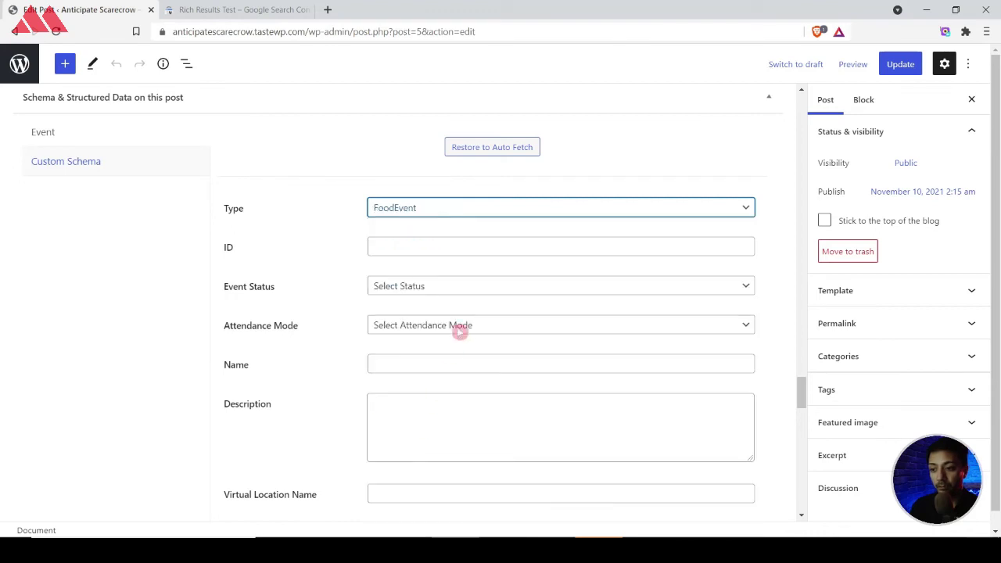
left_click(422, 239)
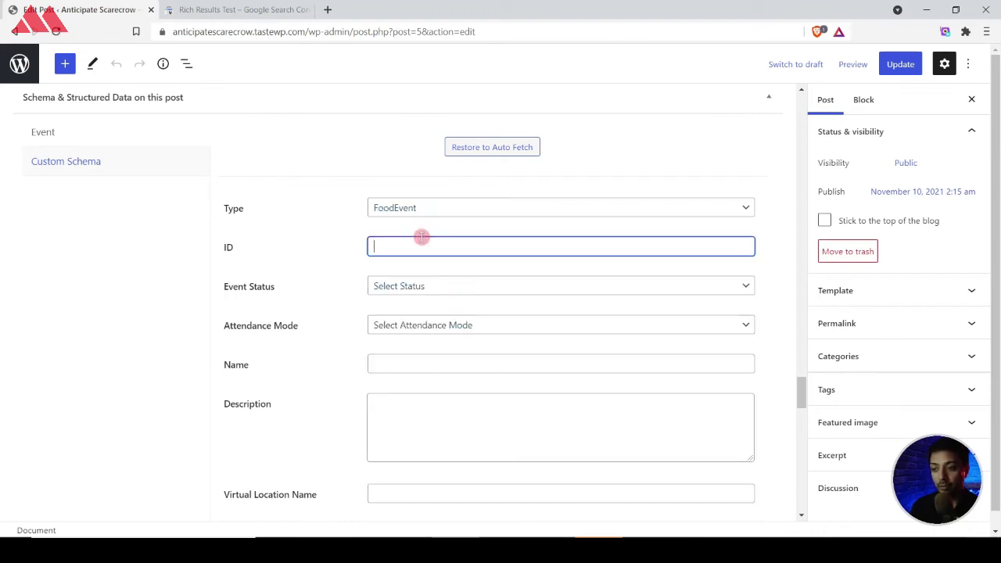
left_click(417, 286)
left_click(419, 370)
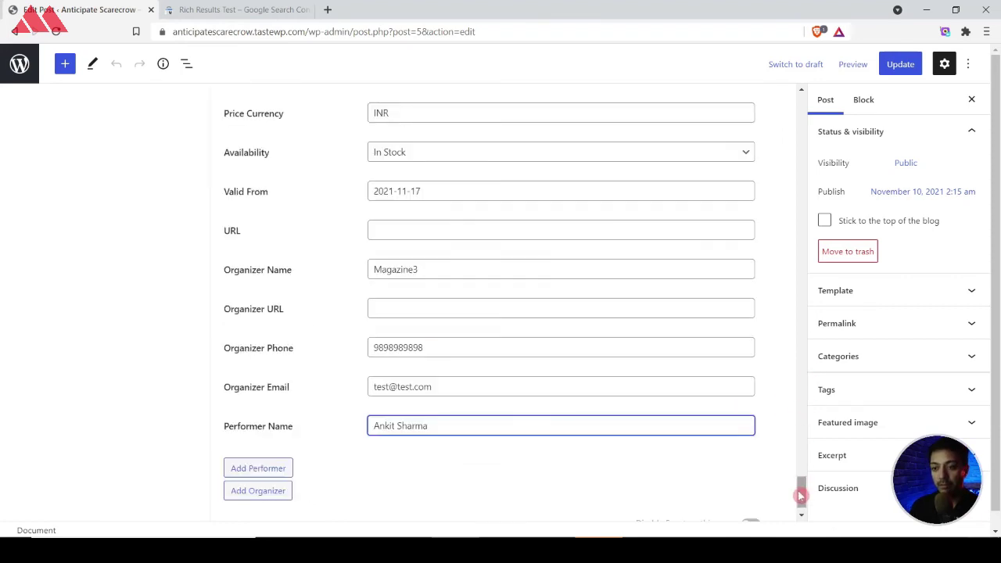
- Save the post with its FoodEvent schema (Delhi, 2021-11-18 to 2021-11-30, organizer)
left_click(804, 495)
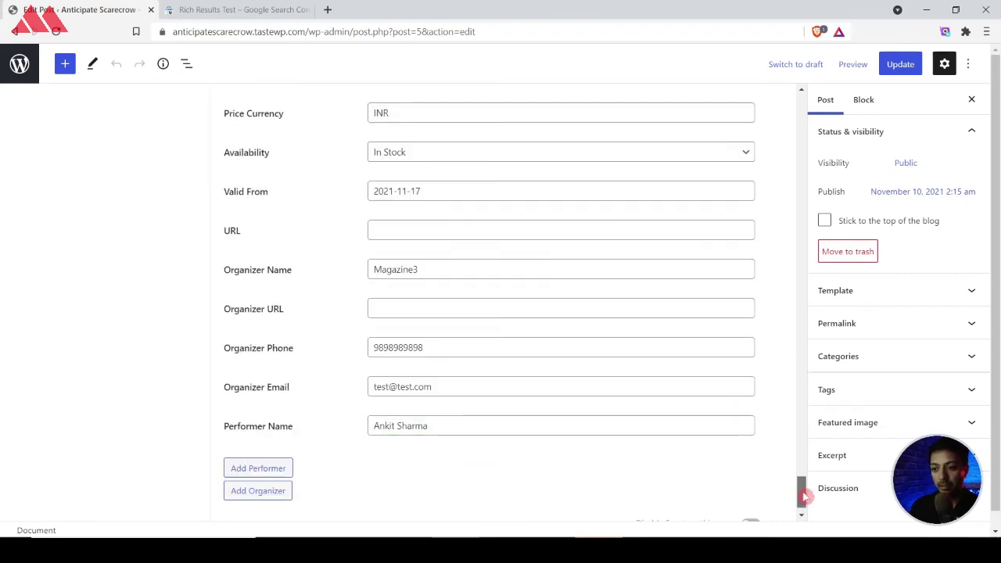
left_click_drag(805, 496, 803, 340)
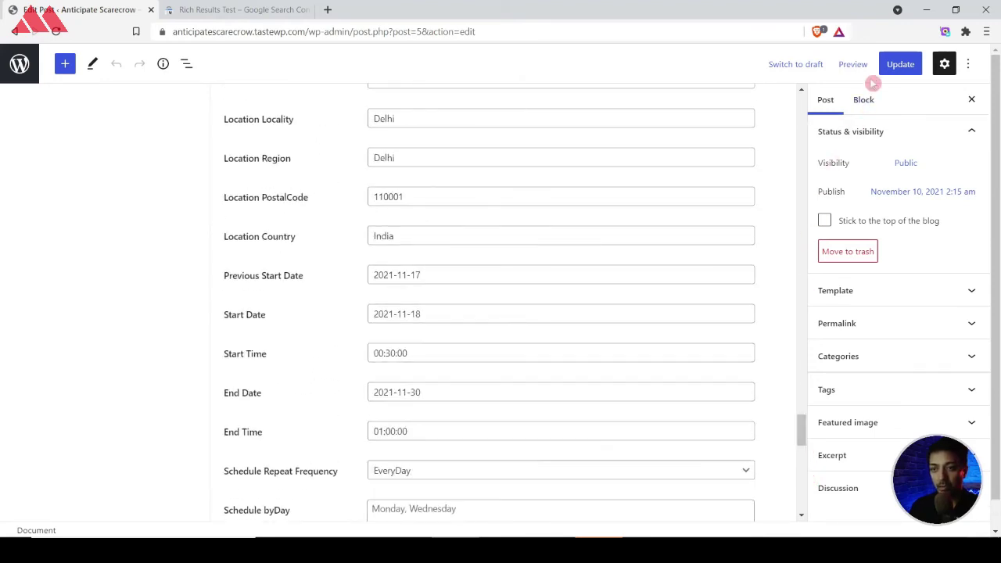
left_click(900, 64)
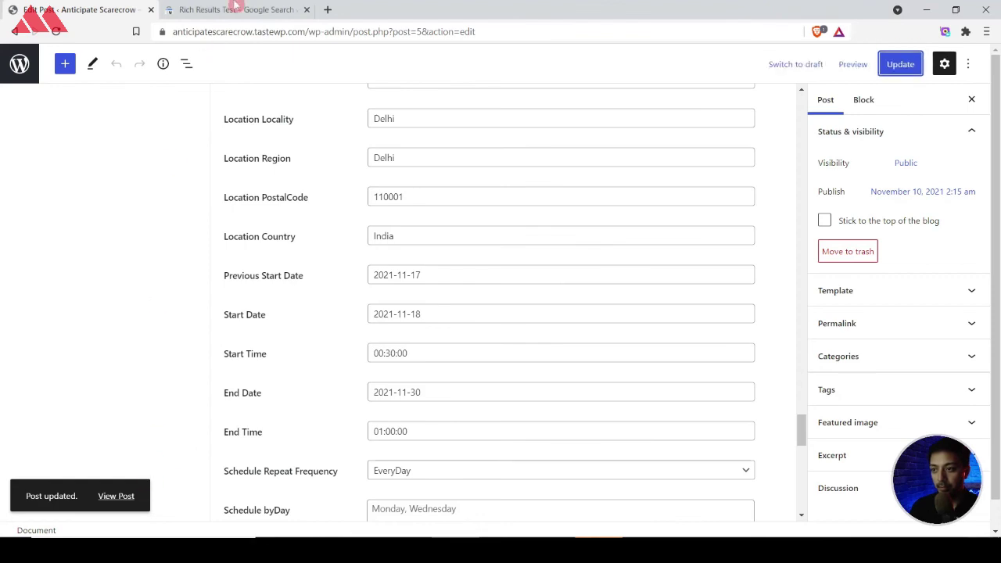
left_click(235, 10)
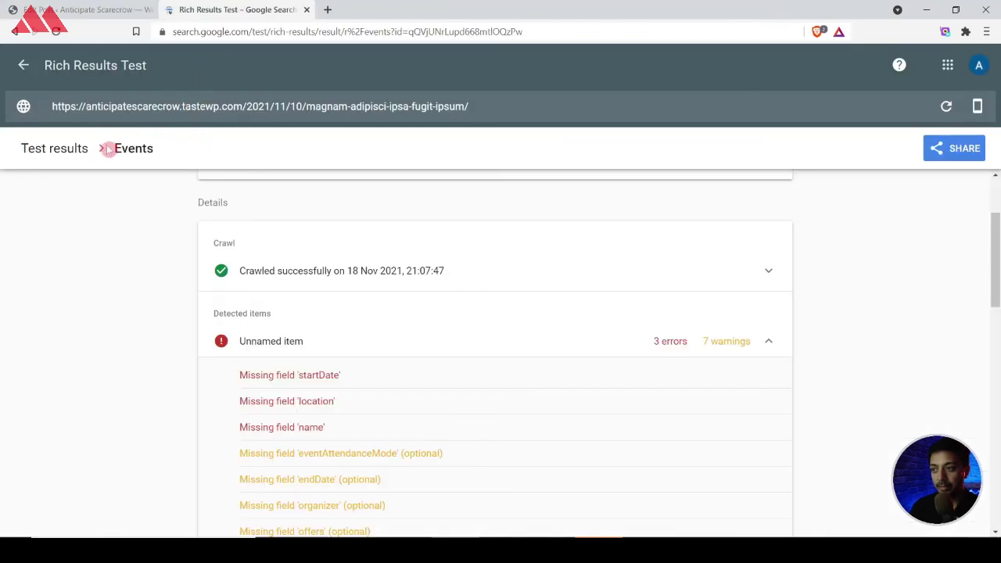
- Inspect the detected FOOD FEST Events item: a valid FoodEvent with 2 warnings
scroll(195, 235, "up", 2)
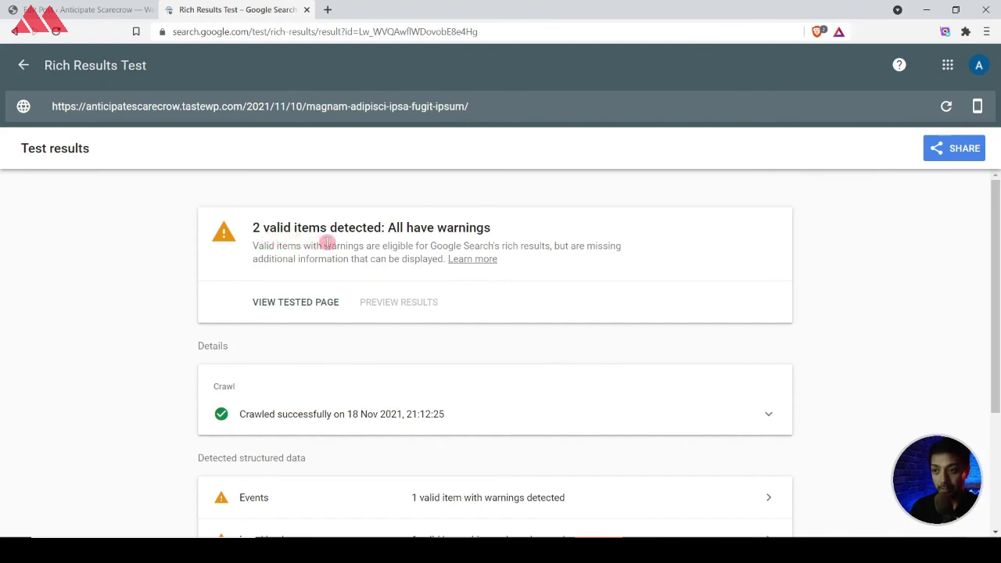
scroll(412, 245, "down", 2)
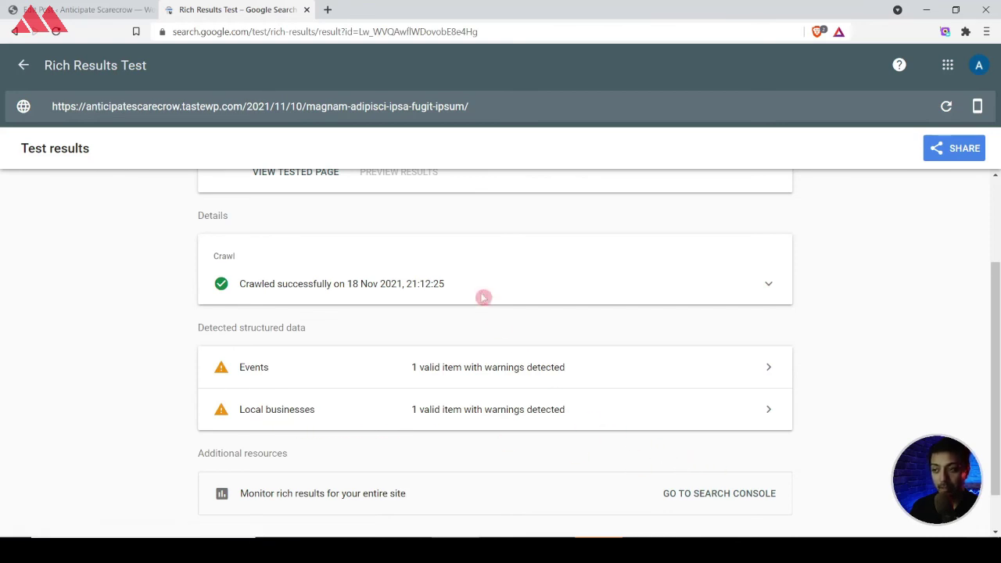
left_click(145, 8)
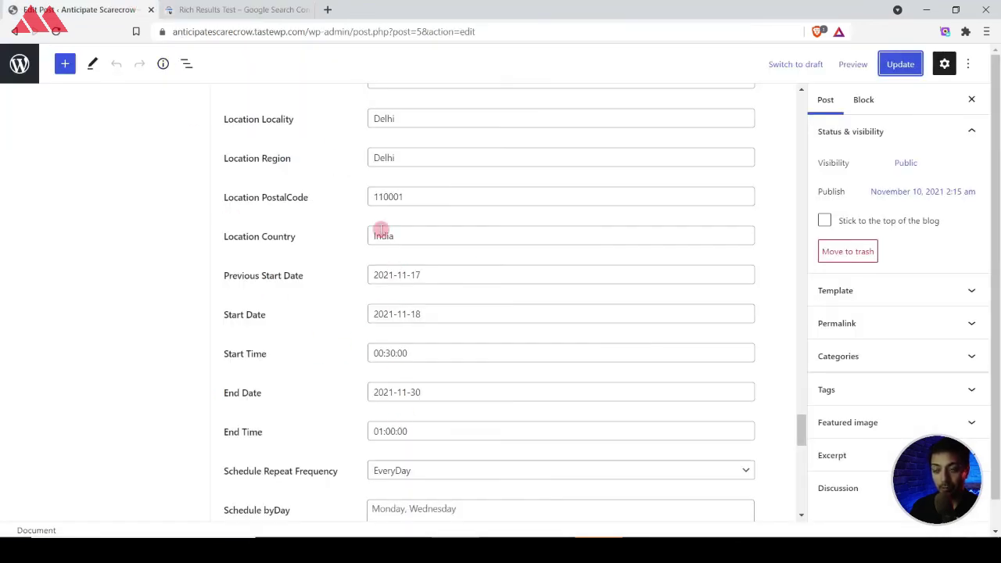
left_click(242, 7)
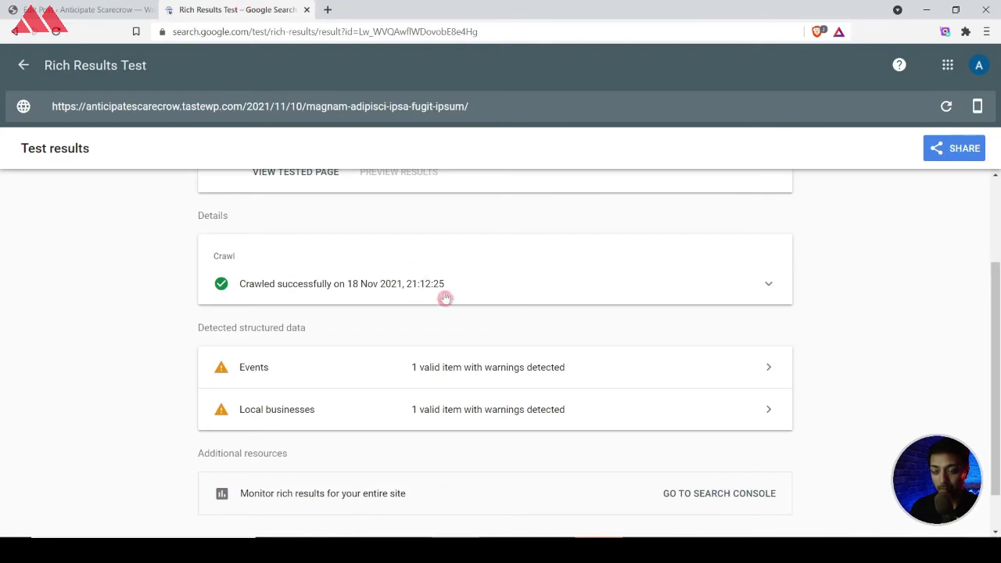
left_click(338, 384)
scroll(559, 360, "down", 5)
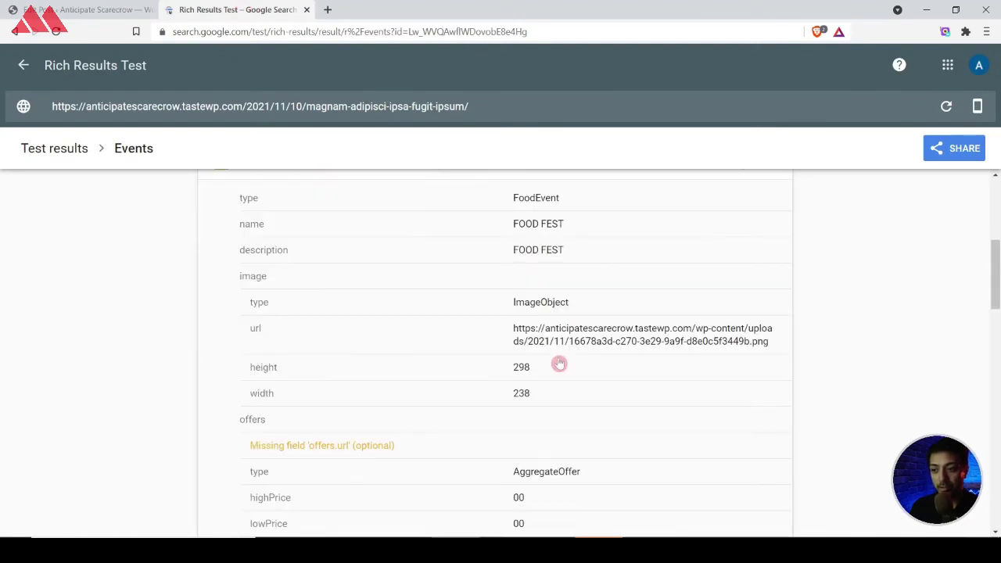
scroll(558, 362, "down", 7)
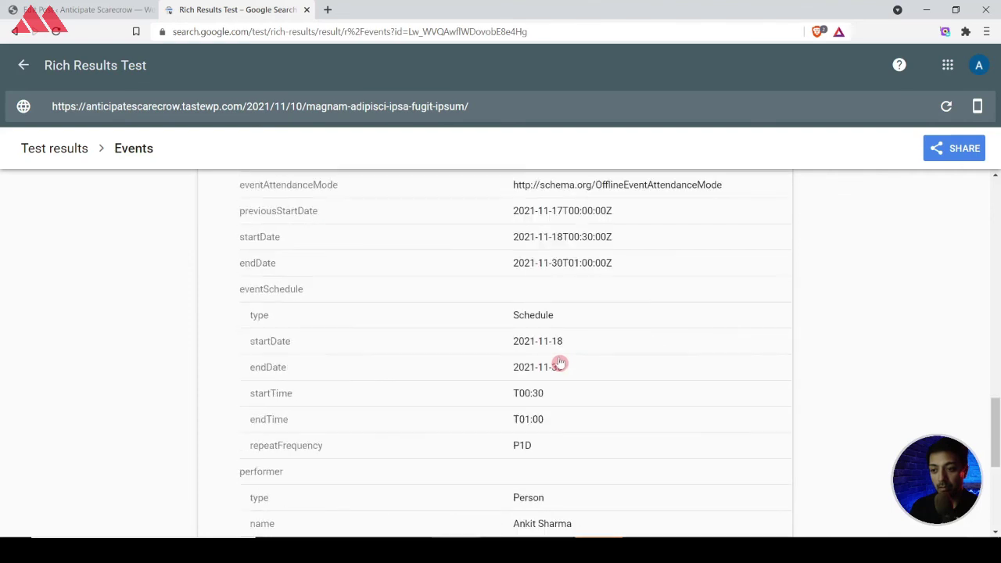
scroll(237, 345, "up", 12)
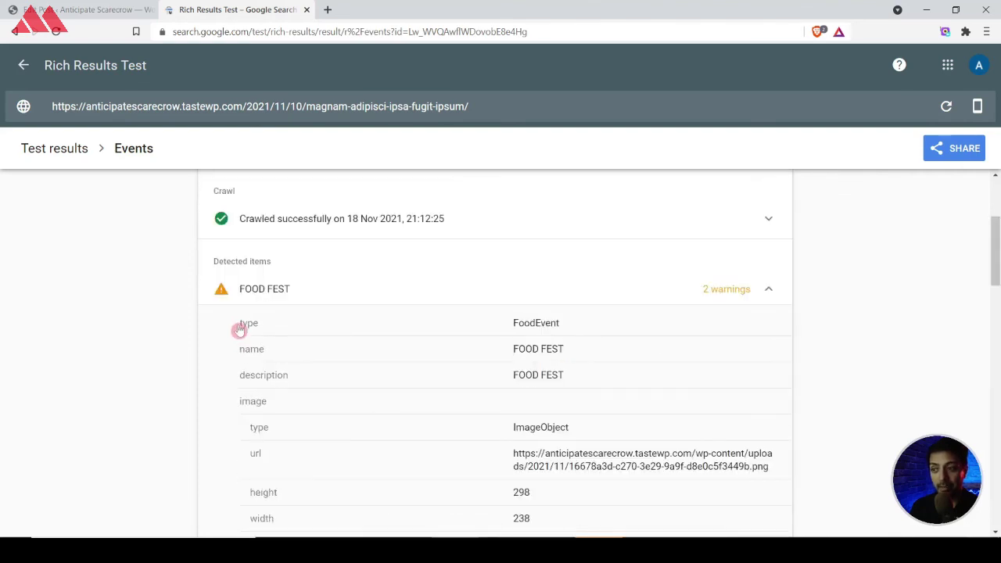